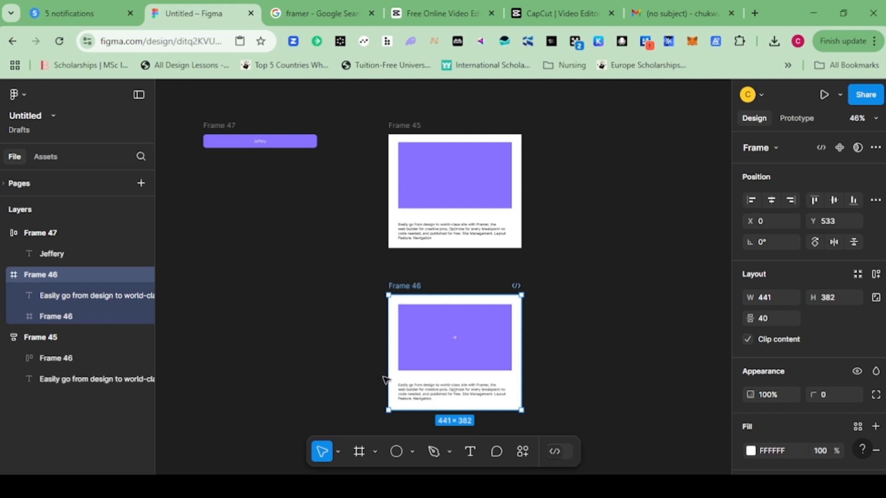
Try stretching the lower card frame wider and then taller to a height of 506, undoing each resize.
scroll(442, 350, "down", 2)
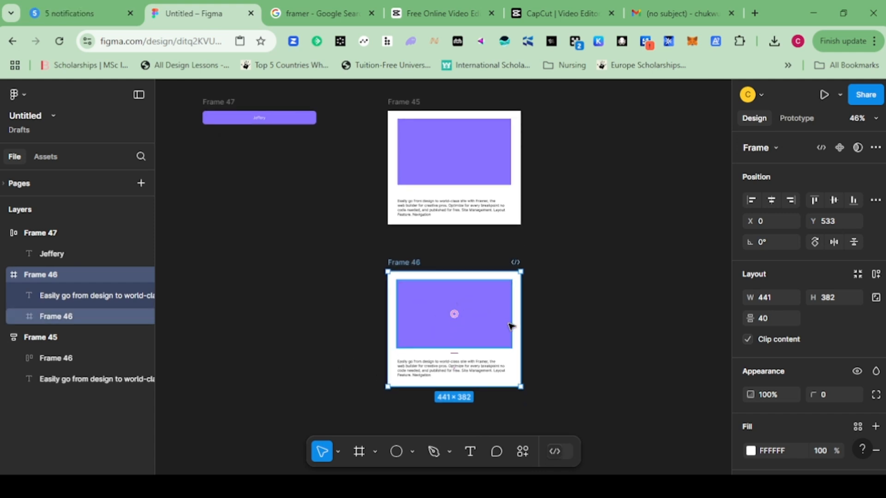
left_click_drag(520, 329, 621, 328)
key("ctrl+z")
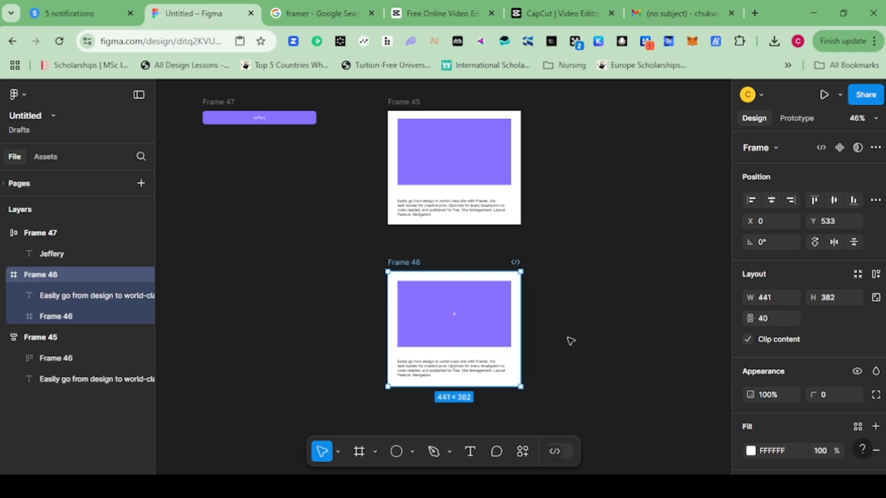
scroll(494, 334, "down", 3)
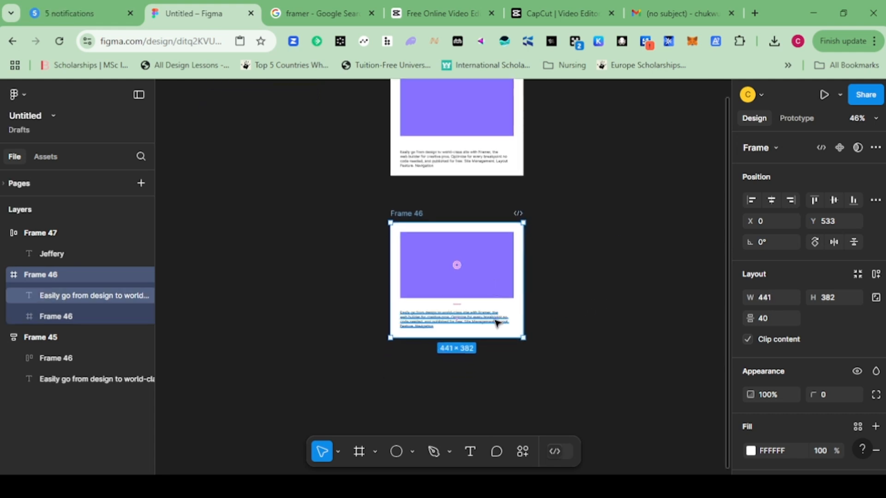
left_click_drag(494, 339, 495, 375)
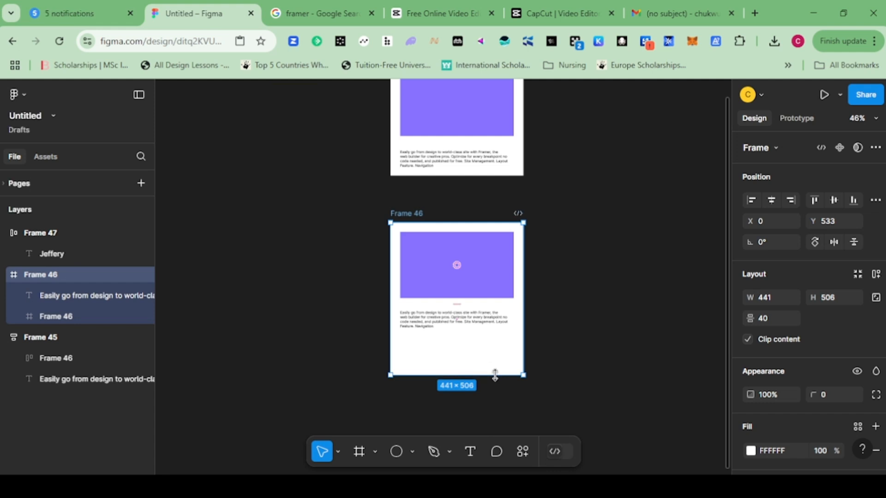
key("ctrl+z")
Try stretching the upper auto layout card to a width of 682 and then taller, undoing each resize.
left_click_drag(462, 212, 466, 283)
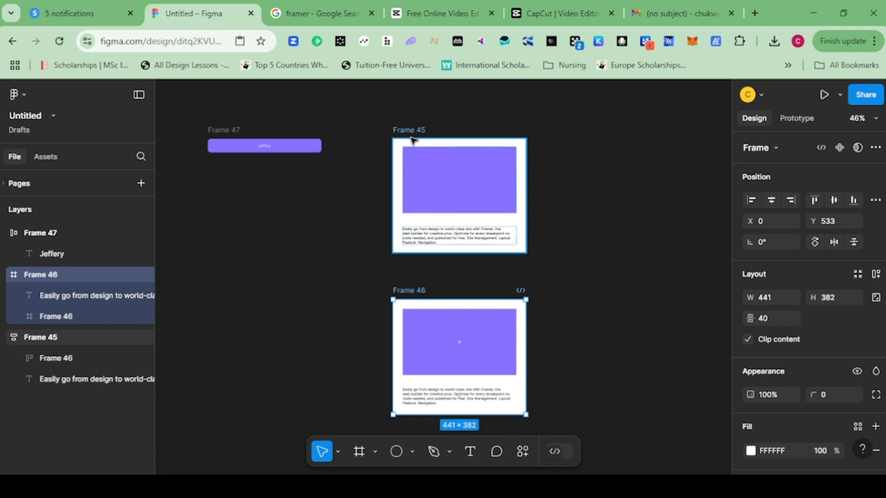
left_click(523, 201)
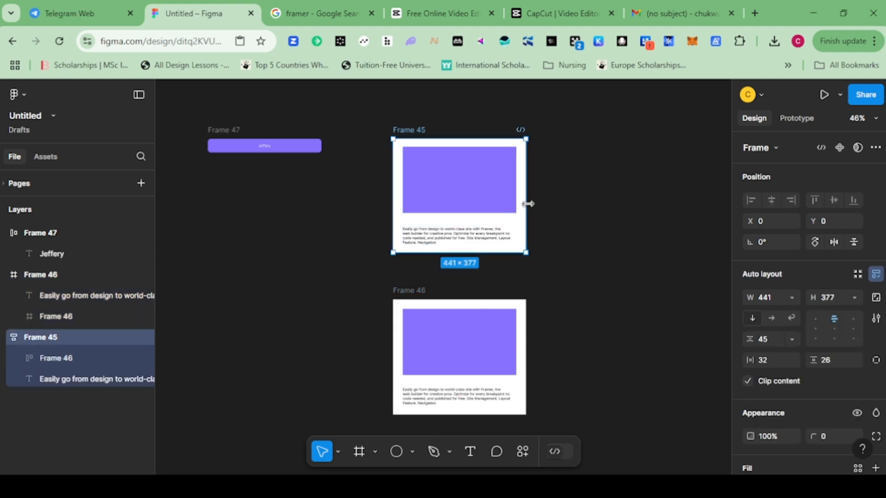
left_click_drag(524, 202, 598, 204)
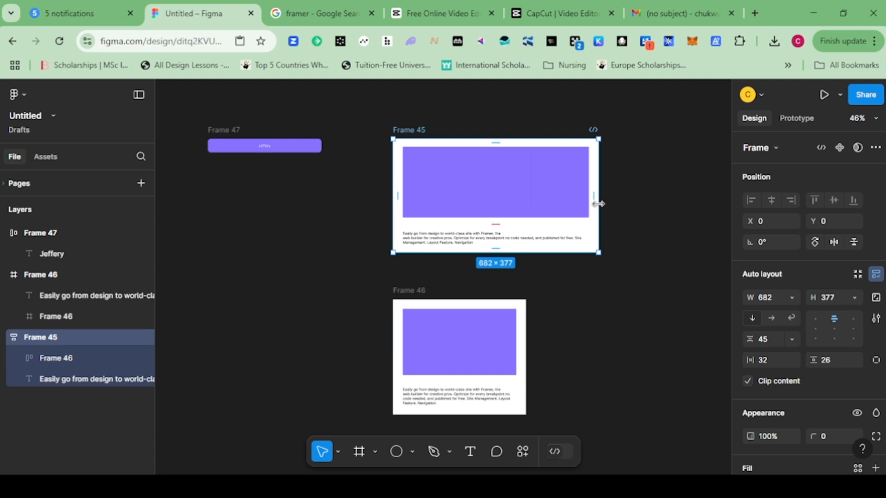
key("ctrl+z")
left_click_drag(505, 252, 531, 272)
key("ctrl+z")
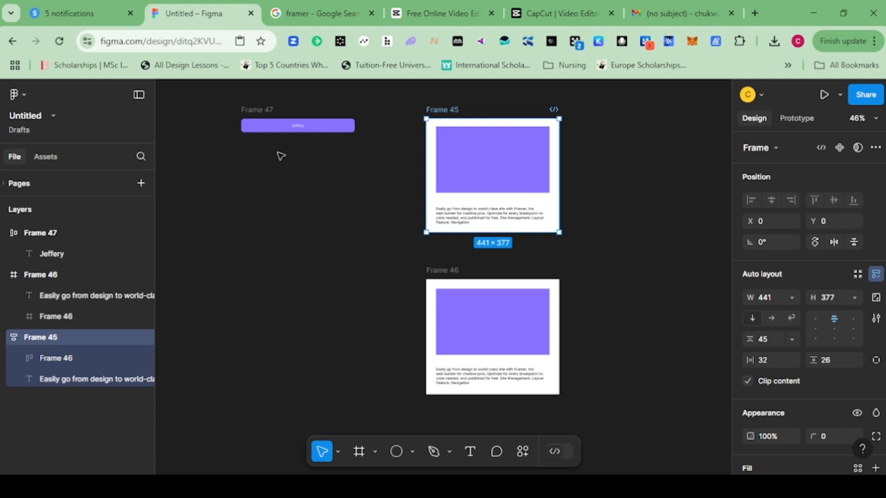
Move the separate purple button into the lower card and extend the card downward so the button sits below the text at X 32, Y 391.
left_click_drag(481, 251, 482, 245)
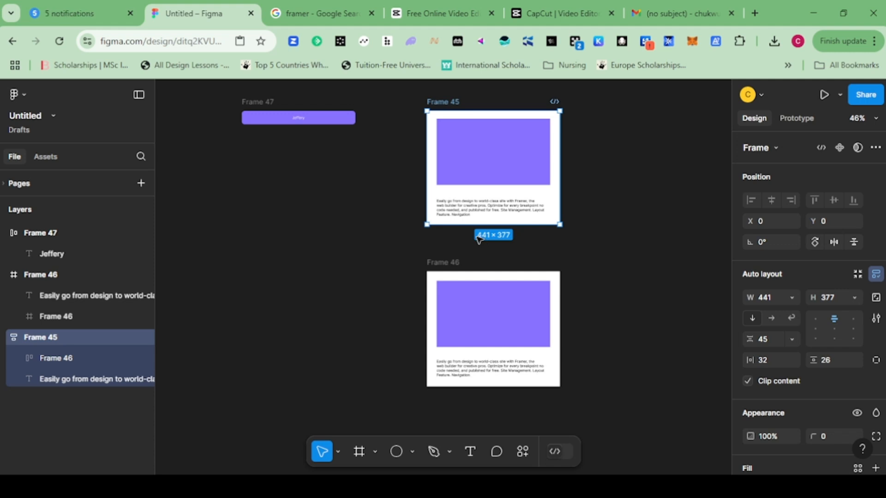
left_click(269, 115)
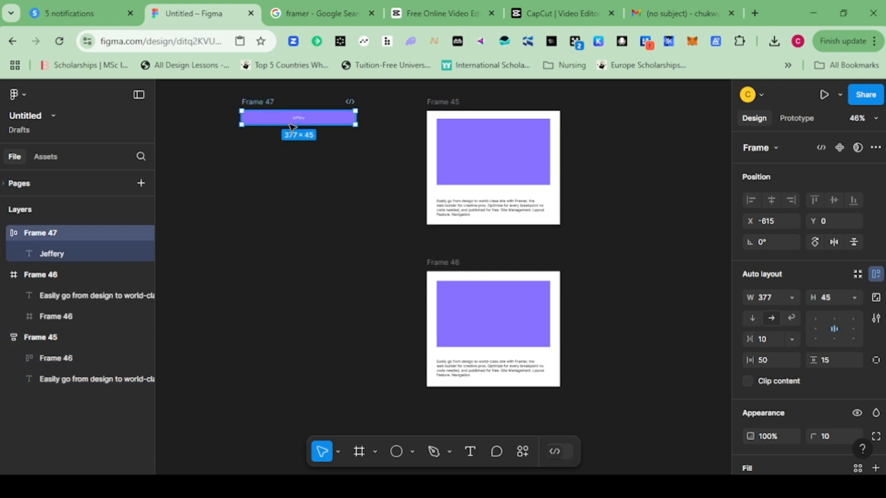
left_click_drag(313, 143, 486, 375)
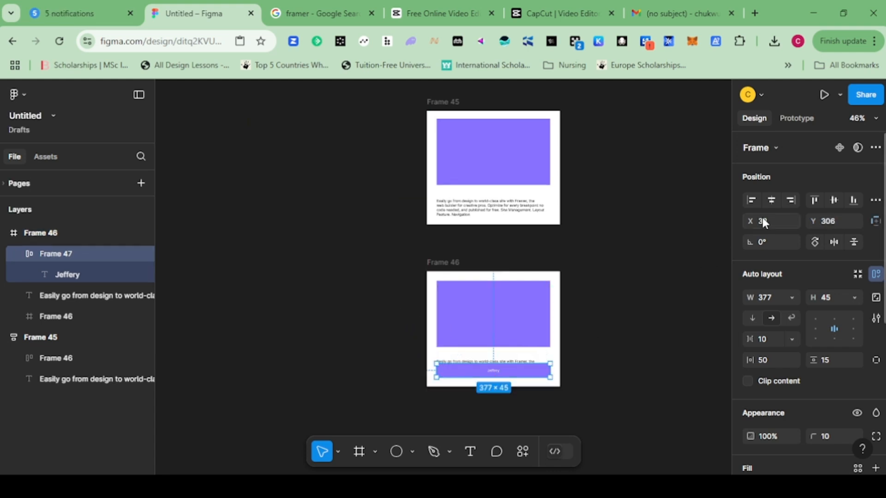
left_click(446, 262)
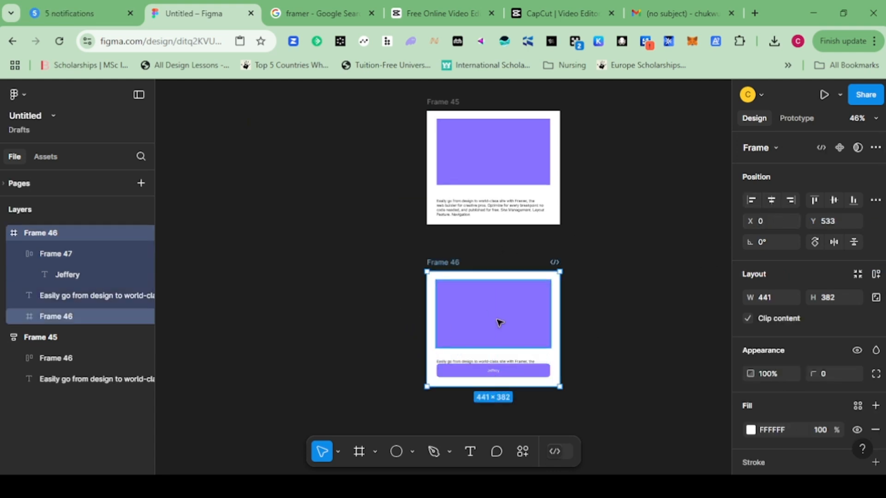
left_click_drag(500, 328, 497, 279)
mouse_move(494, 337)
left_mouse_down()
mouse_move(492, 356)
mouse_move(491, 345)
left_mouse_up()
left_click(497, 326)
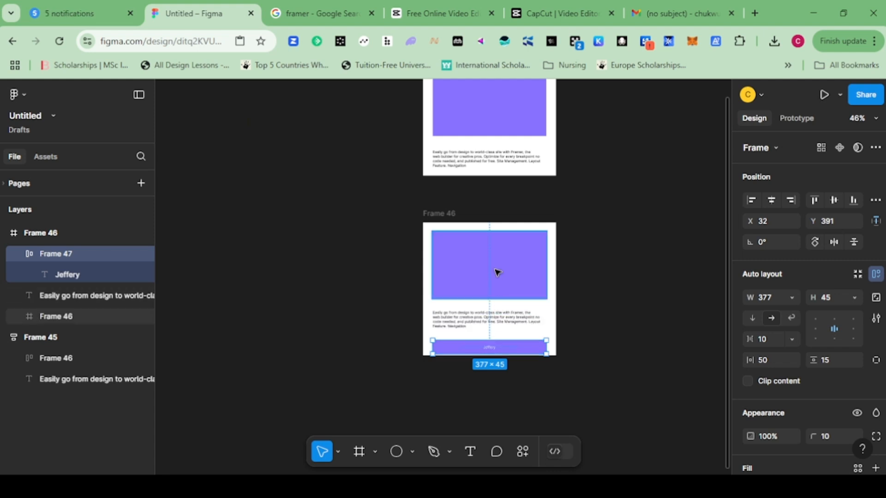
Duplicate the lower card's button into the upper auto layout card beneath its text and set the copy's width to Fill container.
left_click_drag(494, 196, 492, 244)
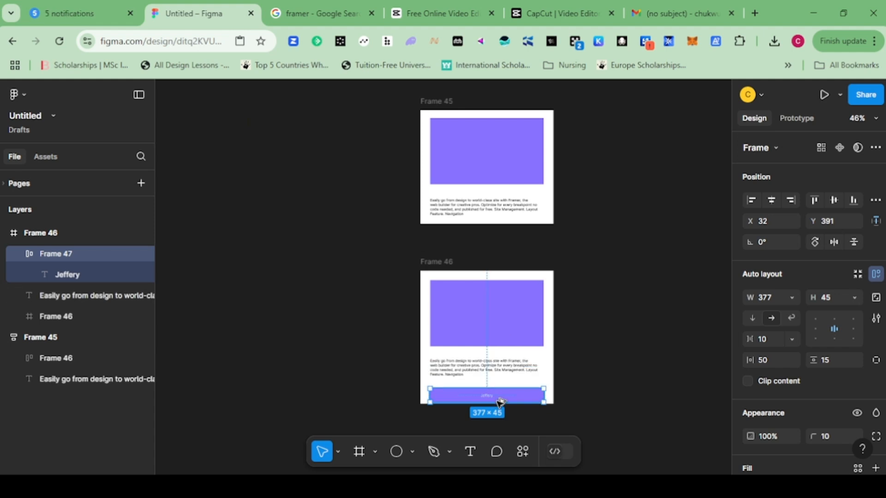
left_click_drag(500, 400, 499, 220)
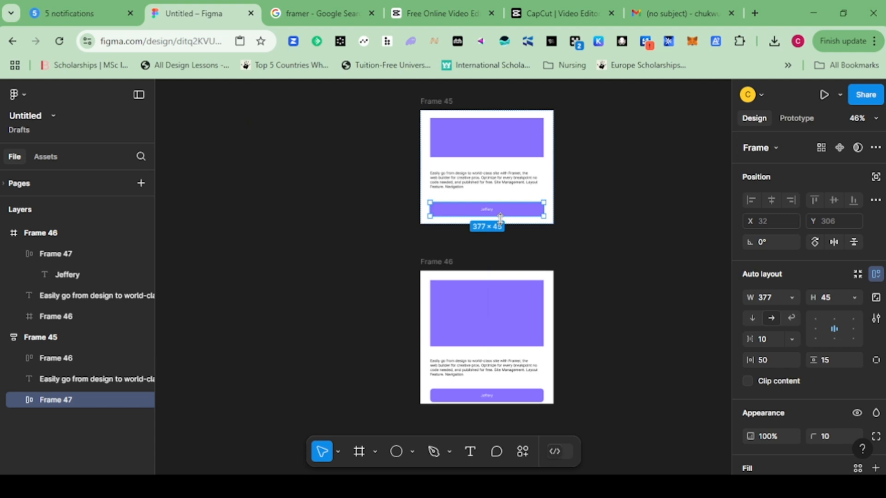
scroll(503, 210, "up", 2)
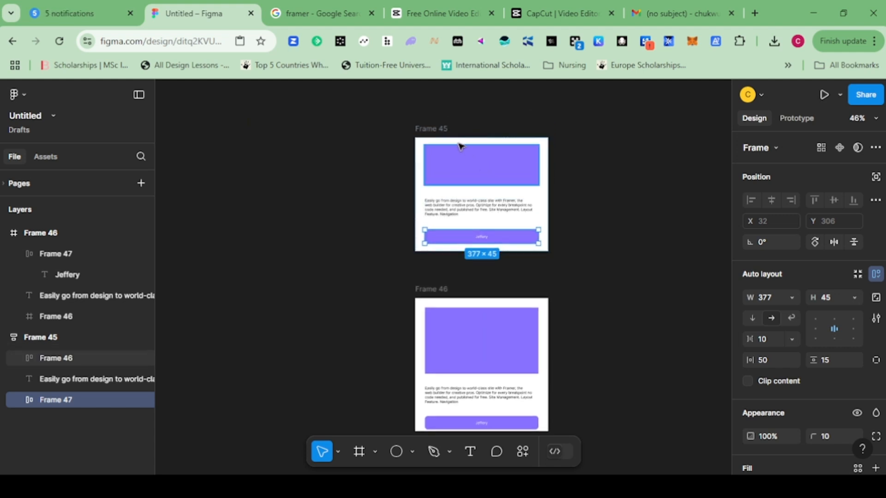
left_click(792, 298)
left_click(797, 329)
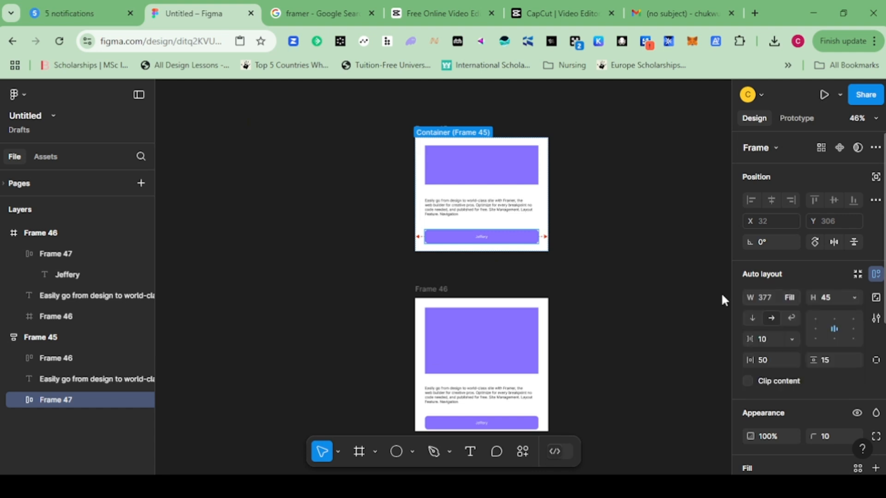
Try stretching the upper card with its new button to a width of 736 and then taller, undoing each resize.
left_click_drag(539, 212, 485, 207)
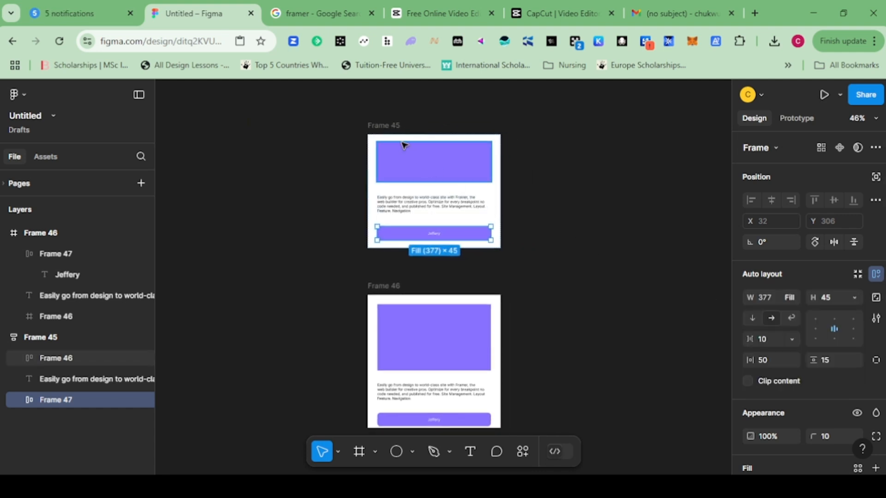
left_click(387, 130)
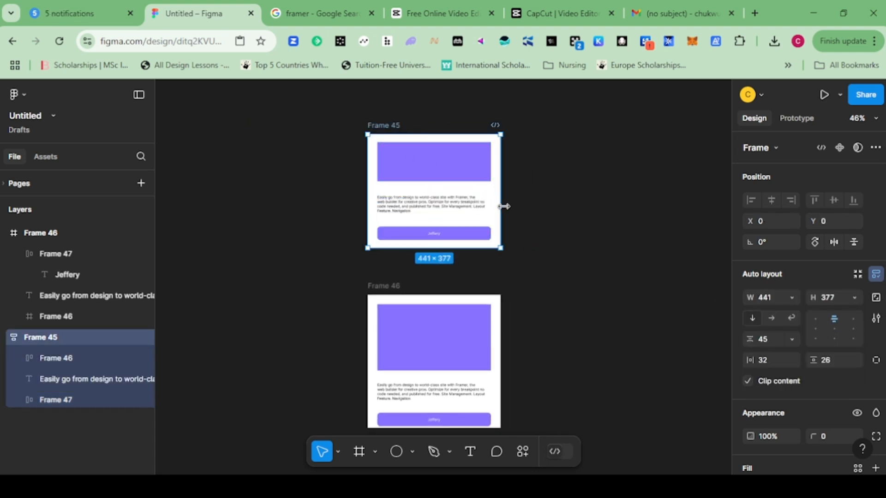
left_click_drag(501, 206, 589, 209)
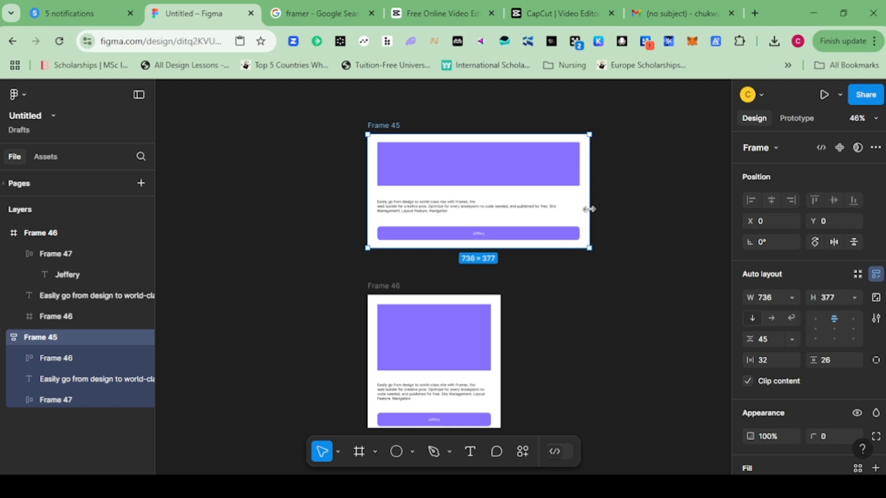
key("ctrl+z")
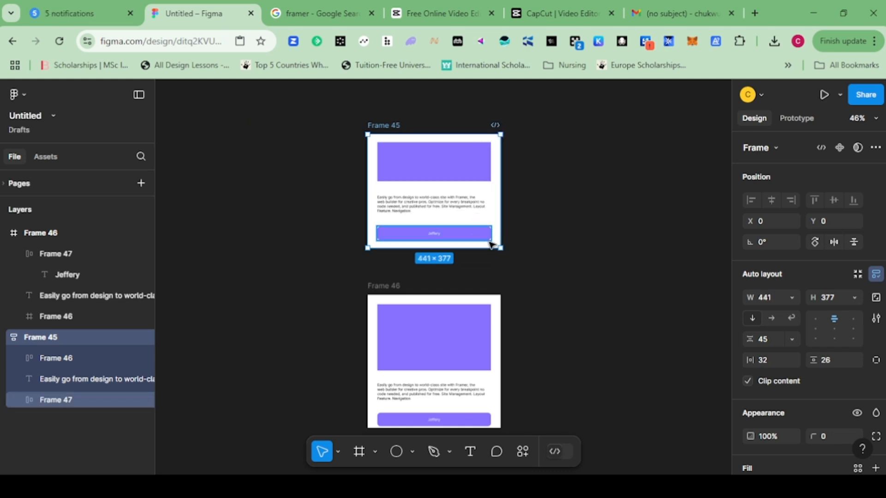
left_click_drag(483, 253, 482, 283)
key("ctrl+z")
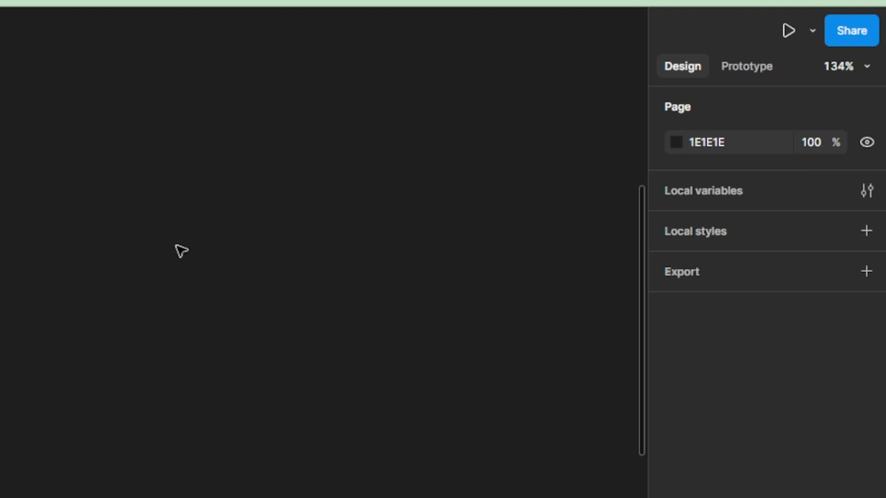
Add a text layer reading "Button" on an empty area of the canvas.
key("t")
left_click(181, 279)
type("Bu")
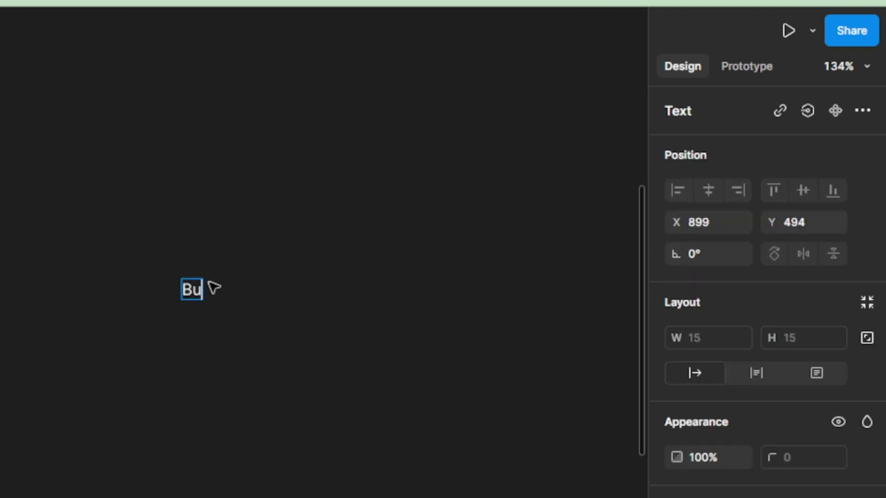
type("tton")
key("Escape")
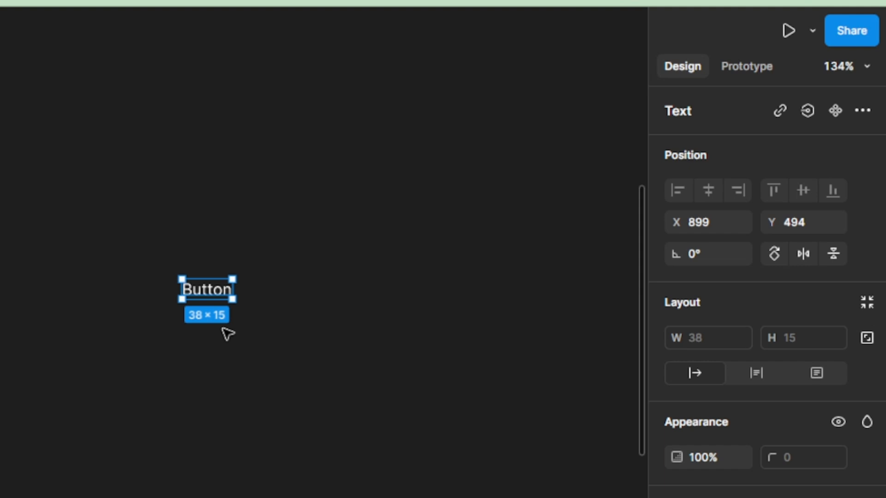
Wrap the "Button" text in an auto layout frame with horizontal padding 50 and vertical padding 15.
key("shift+a")
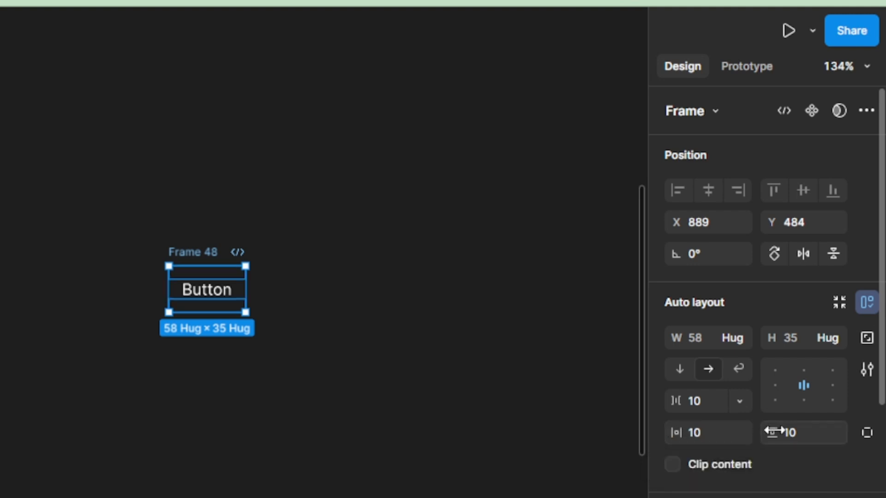
left_click(701, 437)
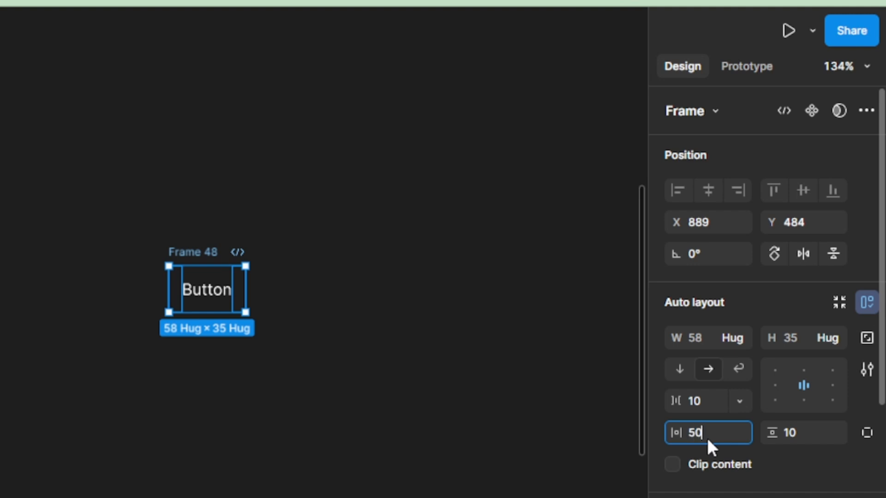
key("Return")
left_click(793, 433)
type("15")
key("Return")
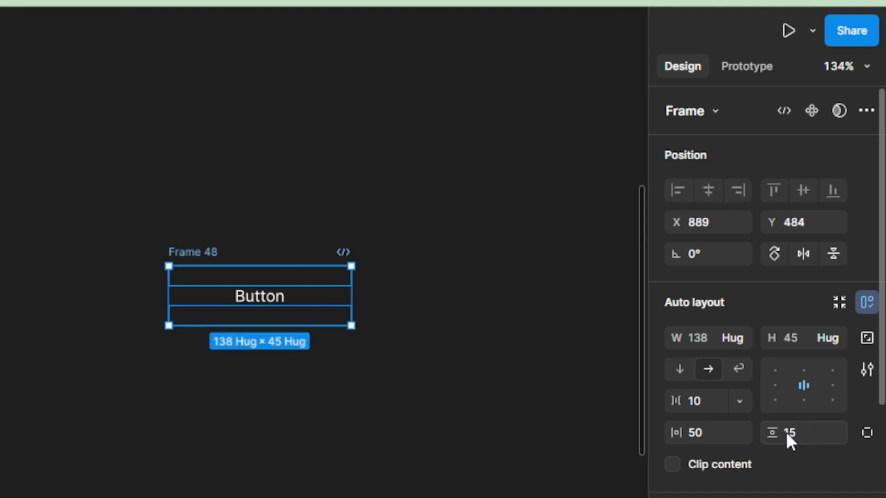
Add a fill to the button frame and change its colour to purple 800CFD.
scroll(738, 399, "down", 5)
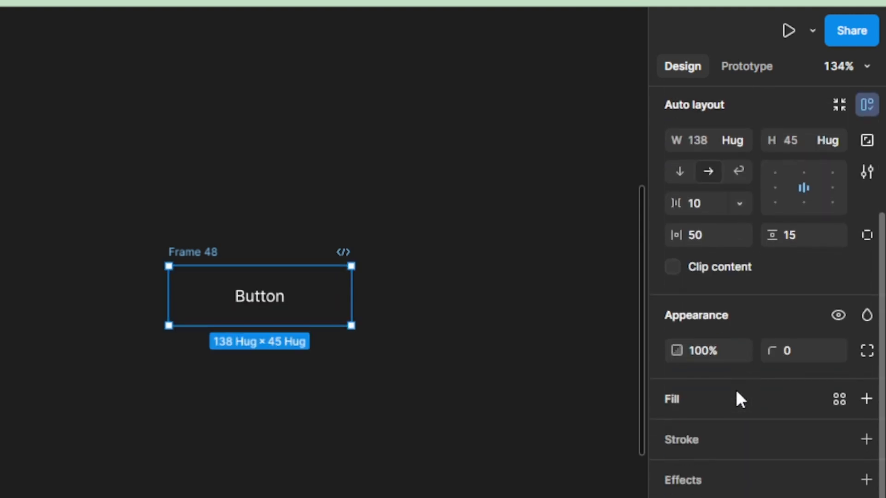
scroll(736, 394, "down", 3)
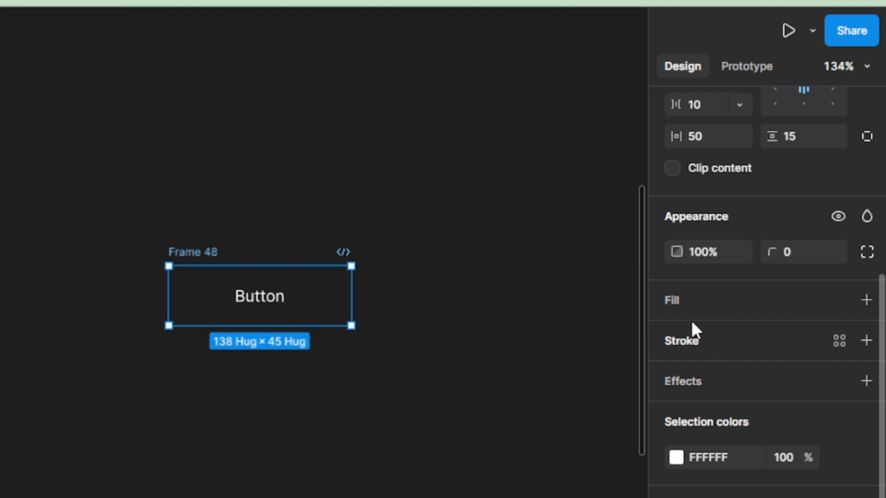
left_click(674, 302)
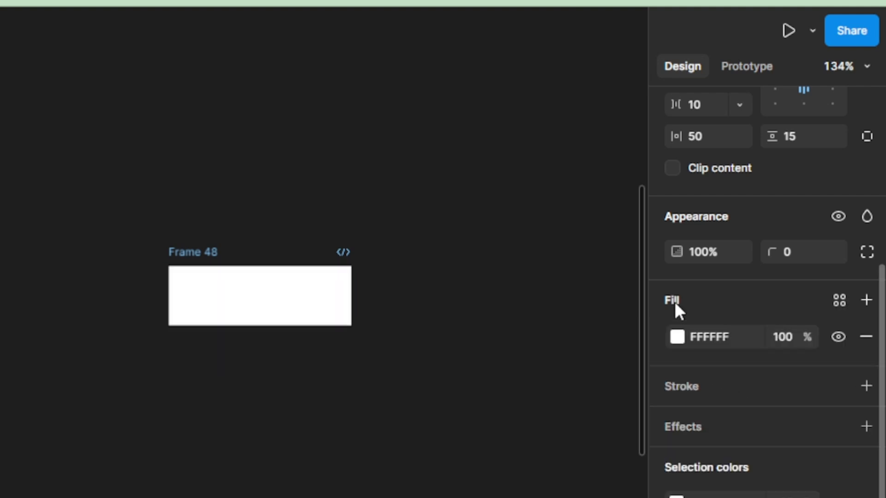
left_click(682, 336)
left_click_drag(471, 370, 589, 378)
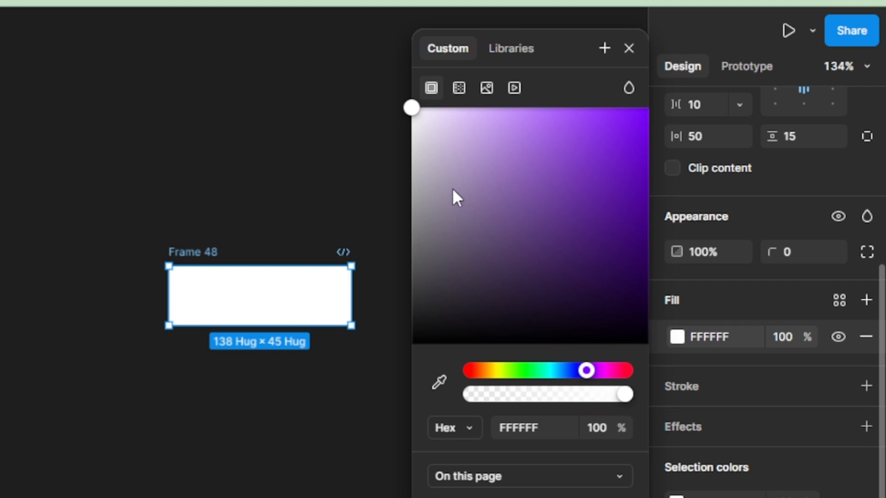
left_click_drag(413, 112, 638, 119)
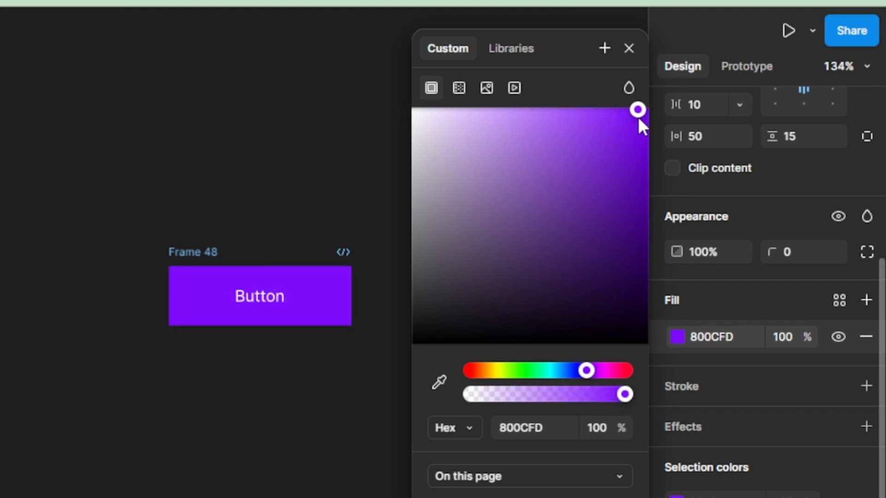
left_click(629, 49)
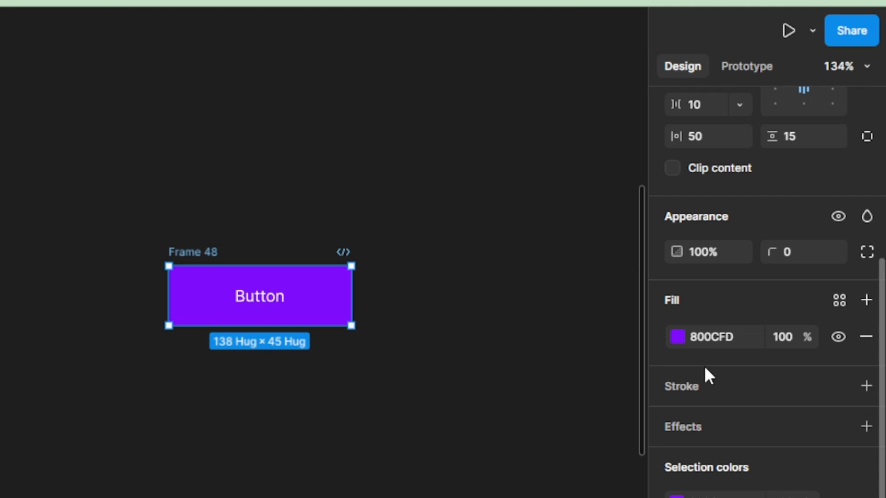
Set the button frame's corner radius to 4.
left_click(792, 245)
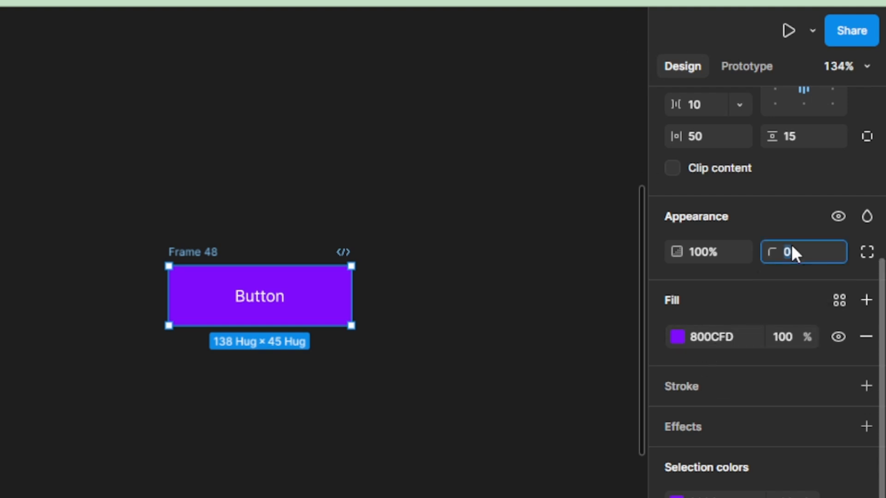
type("4")
key("Return")
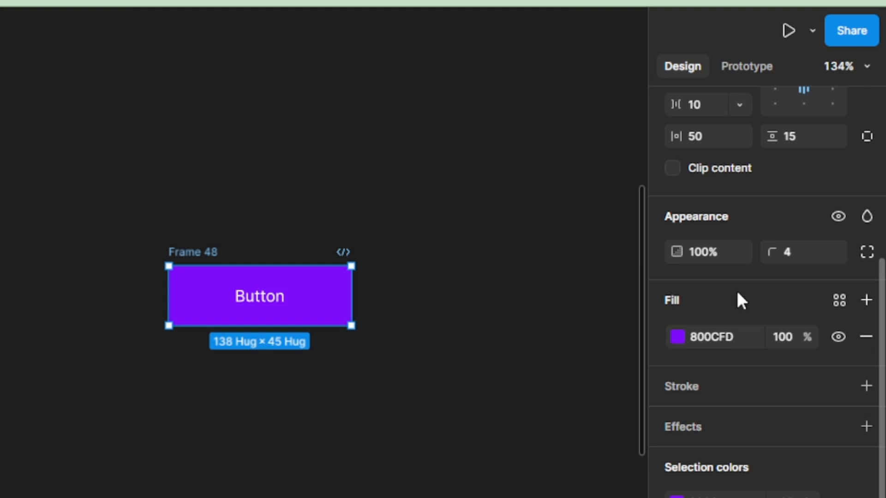
Try widening the purple button frame to about 172 by hand, and undo the resize.
left_click(474, 392)
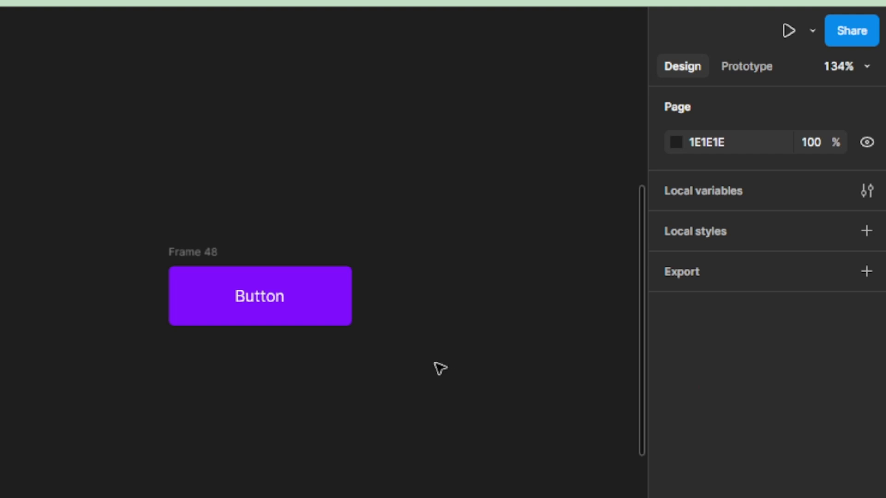
left_click(251, 296)
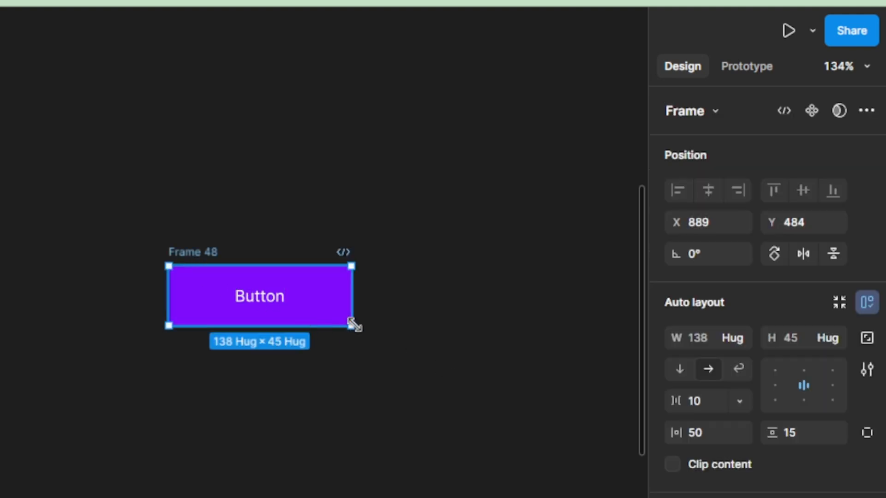
left_click_drag(352, 306, 395, 330)
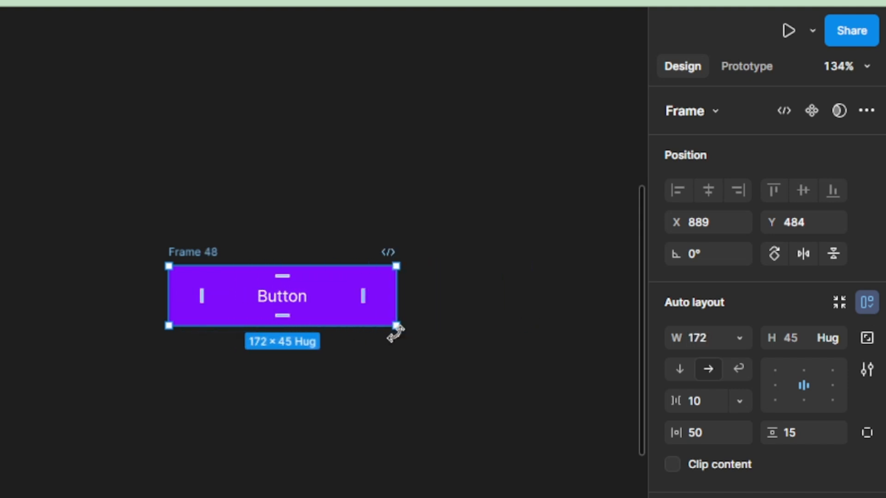
key("ctrl+z")
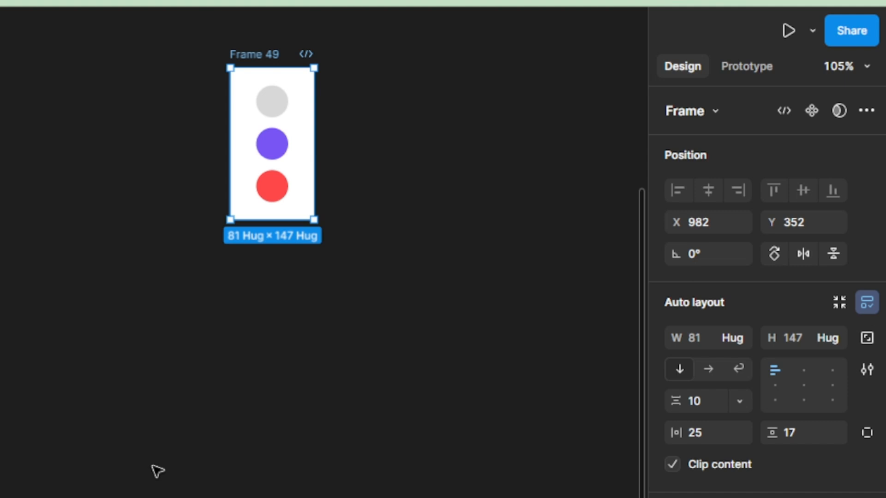
Paste the copied plain frame with three circles below Frame 49 and align it at X 982, Y 597.
left_click(202, 329)
left_click(248, 59)
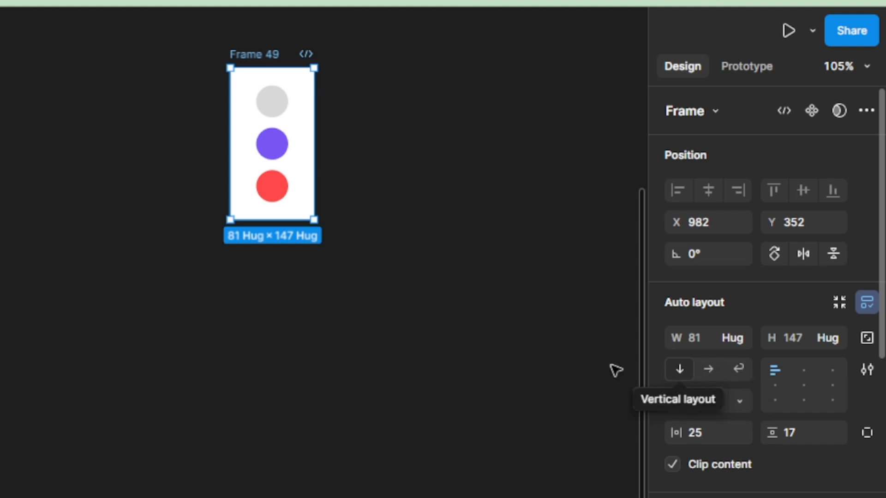
left_click(249, 321)
right_click(248, 320)
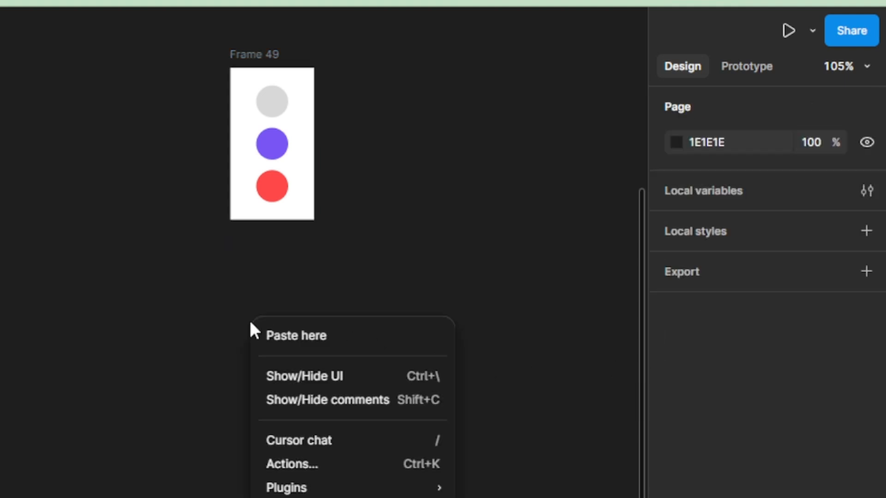
left_click(271, 337)
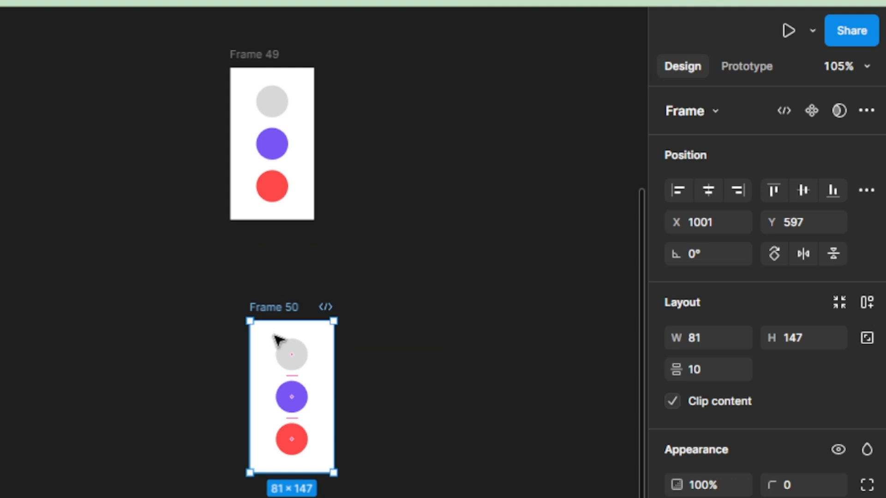
left_click_drag(280, 338, 263, 341)
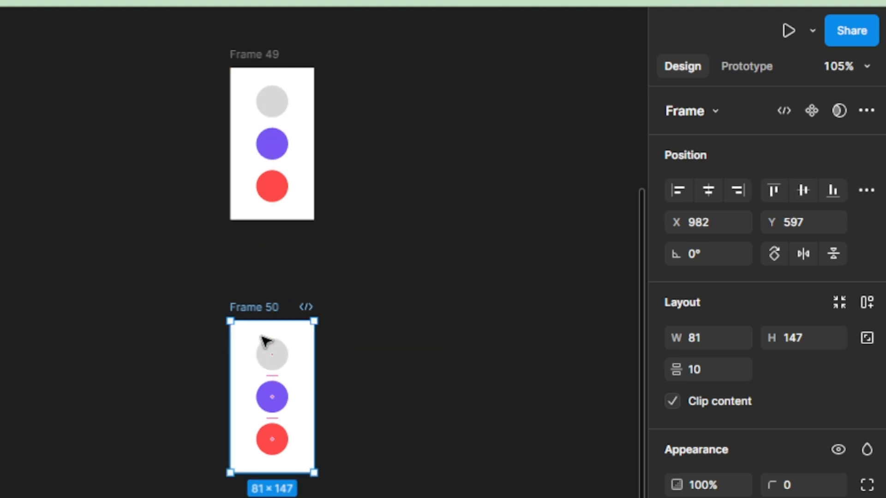
Move the grey, purple and red circles together out of Frame 50 onto the empty canvas beside it.
scroll(272, 323, "down", 2)
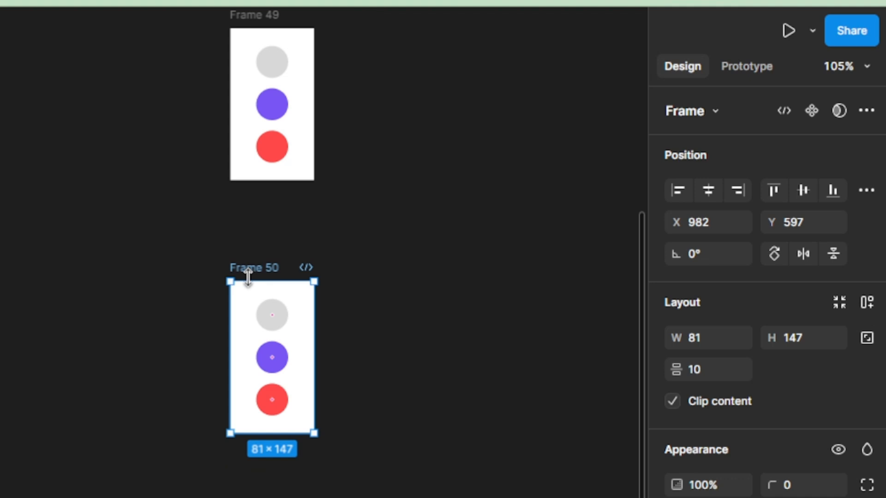
left_click(275, 328)
left_click(267, 369, "shift")
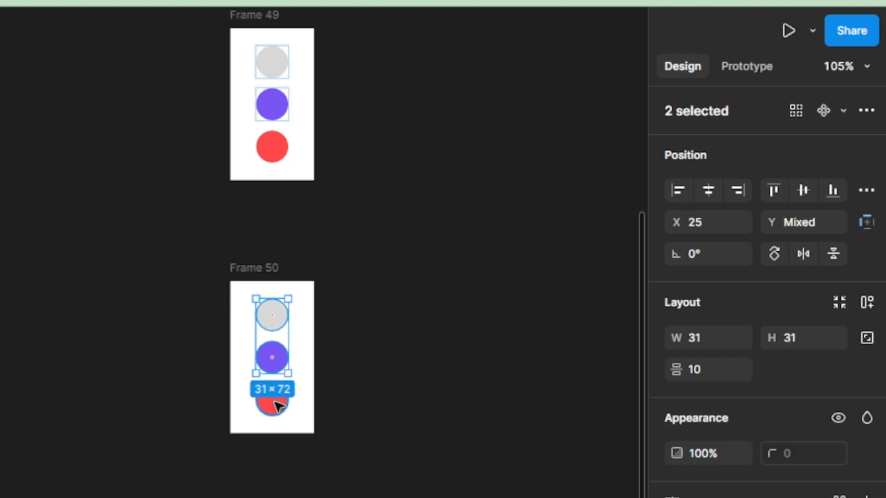
left_click(278, 405, "shift")
left_click_drag(272, 341, 164, 343)
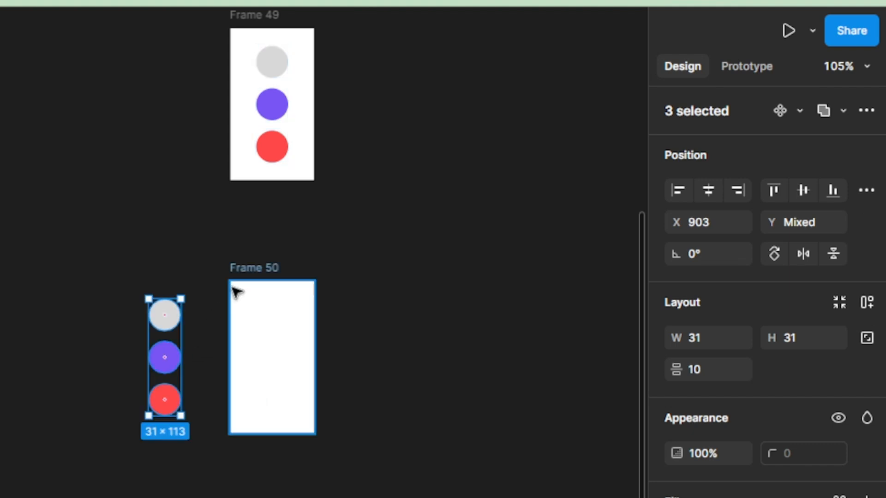
Rotate the emptied Frame 50 to 90°.
left_click(234, 279)
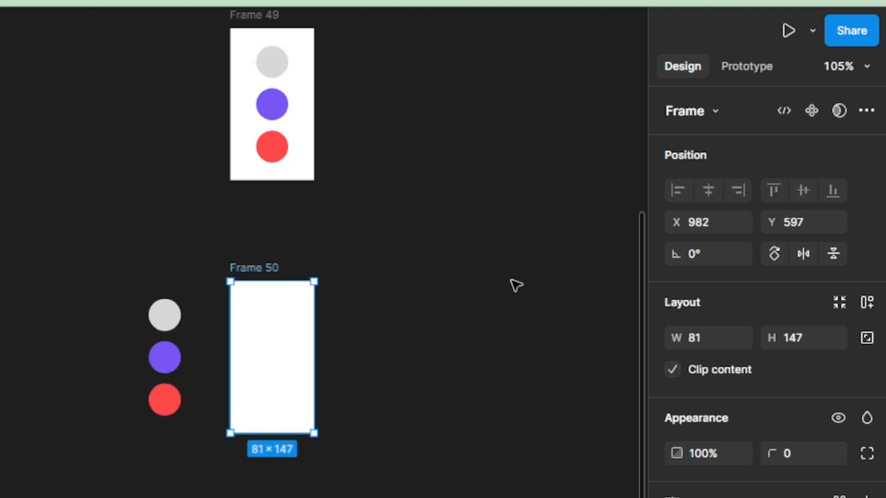
left_click(698, 258)
type("90")
key("Return")
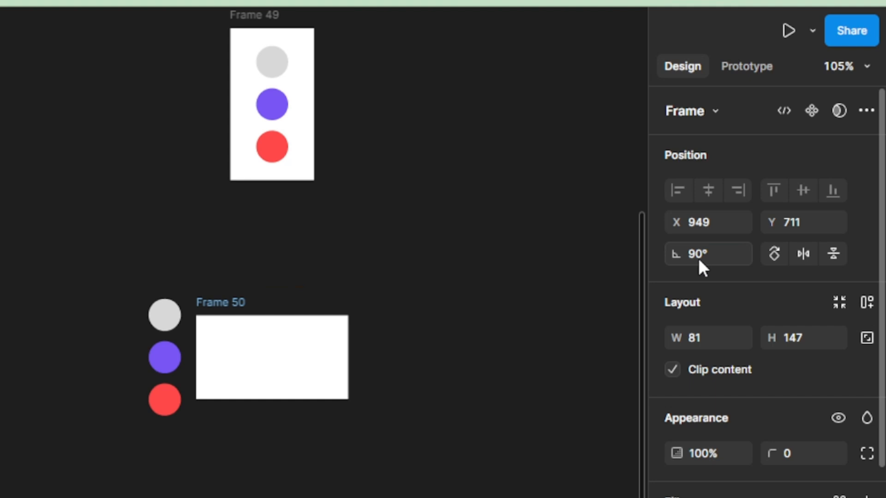
Place the grey, purple and red circles one by one in a horizontal row inside the rotated Frame 50.
left_click(164, 323)
left_click_drag(160, 315, 231, 357)
left_click_drag(173, 359, 282, 366)
left_click(169, 403)
left_click_drag(170, 406, 321, 365)
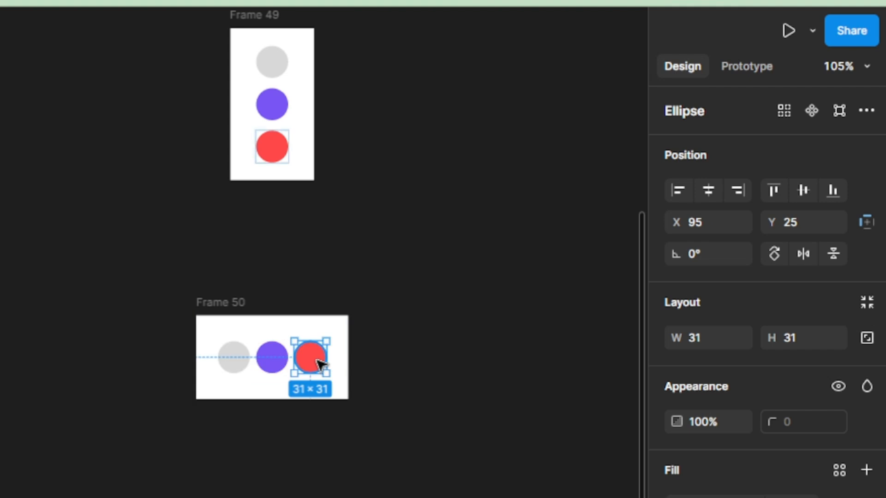
Group the three circles inside Frame 50.
left_click(271, 359, "shift")
left_click(234, 358, "shift")
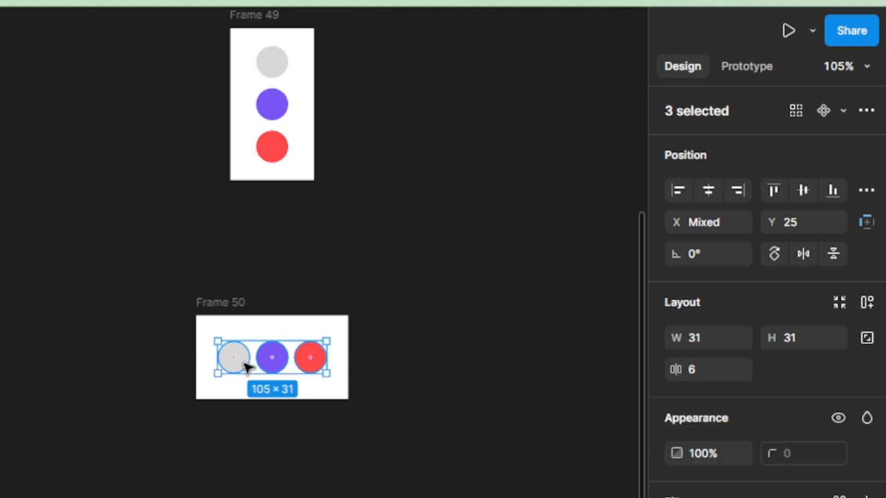
key("ctrl+g")
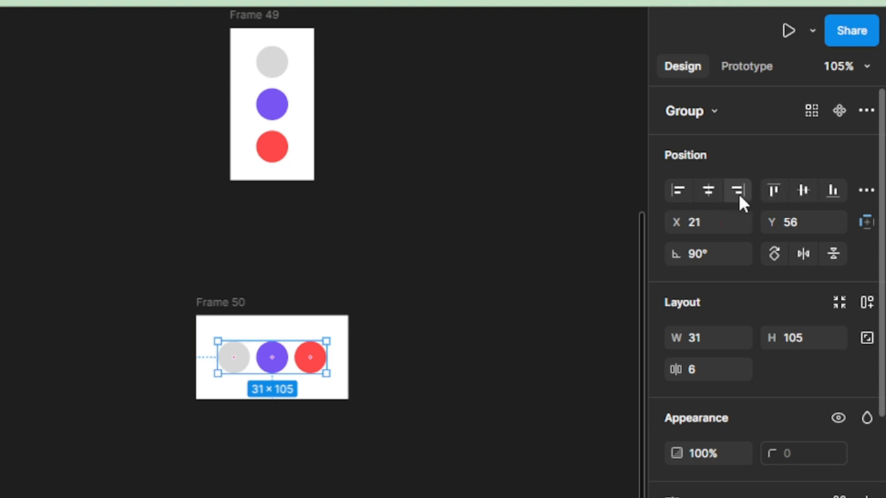
Switch Frame 49's auto layout direction to horizontal.
left_click_drag(307, 125, 302, 223)
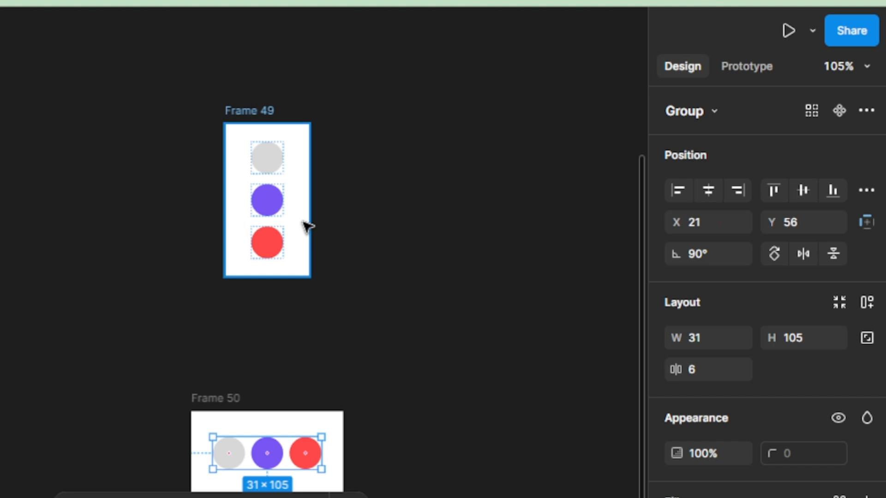
left_click(253, 113)
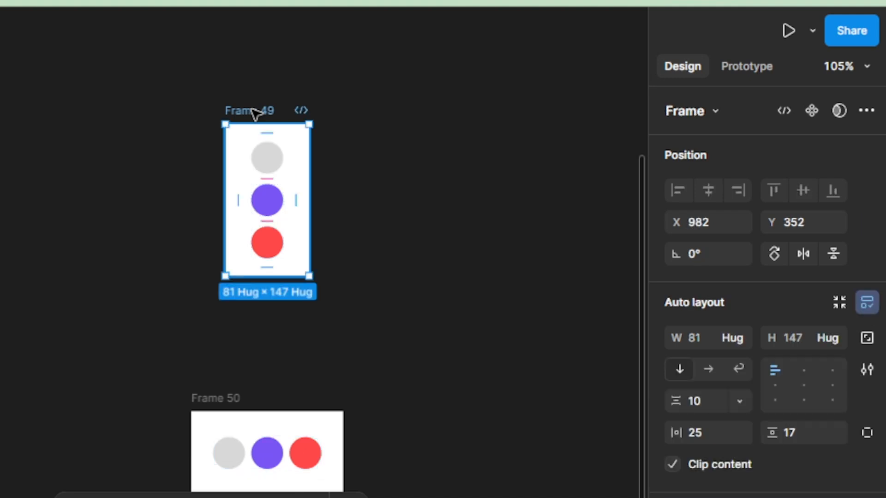
left_click(709, 367)
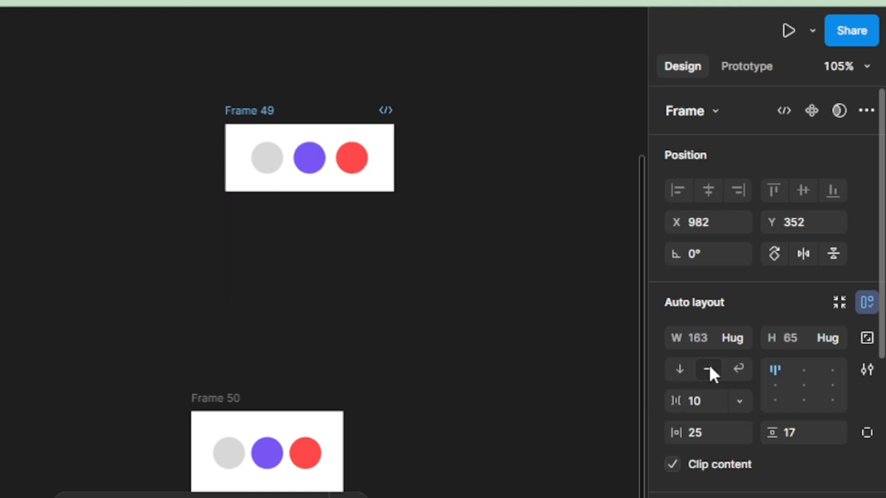
Centre the circles in Frame 49 and enlarge the frame to about 393 × 221.
left_click_drag(407, 270, 332, 251)
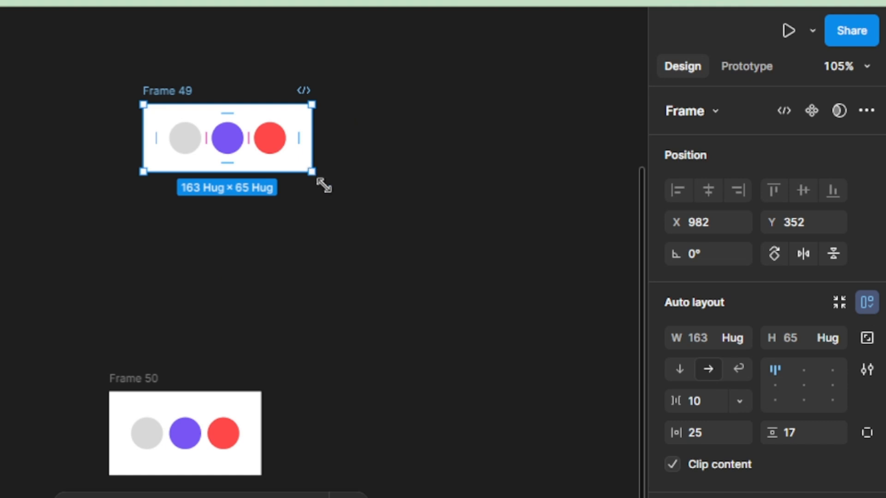
left_click(803, 386)
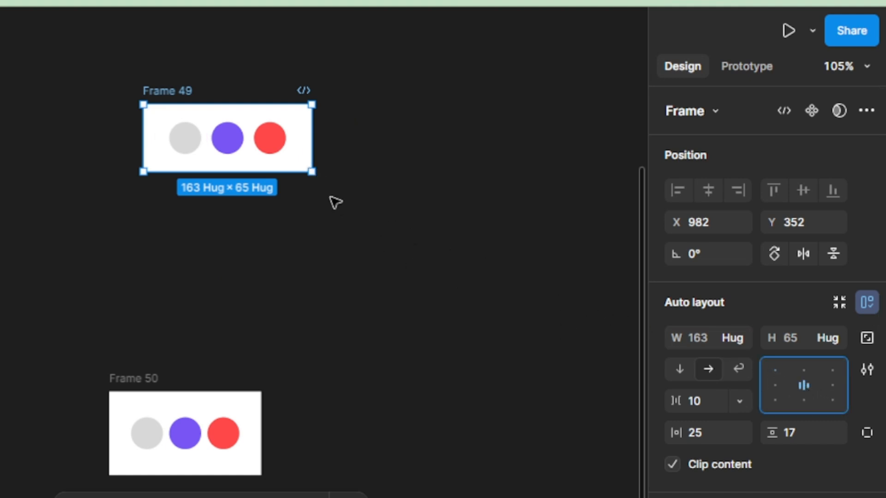
left_click_drag(312, 172, 548, 332)
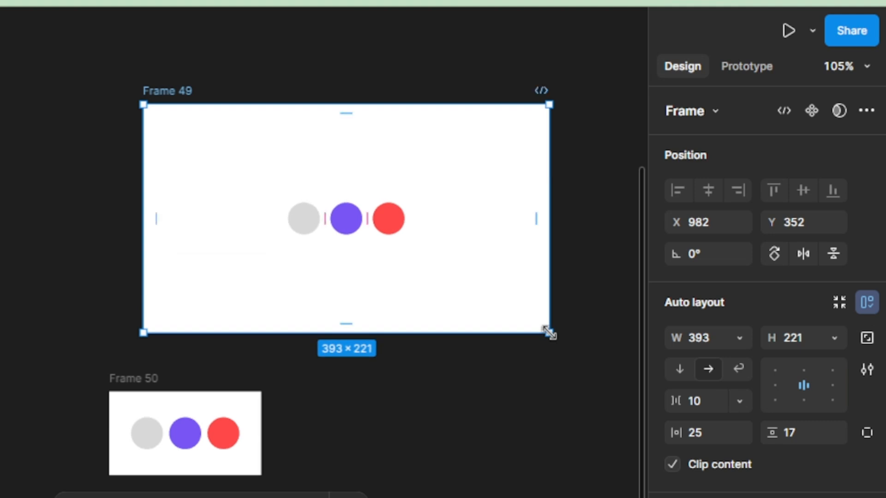
Try the top-left, top-centre, centre, top-right and bottom-right content alignments on the enlarged Frame 49.
left_click(775, 369)
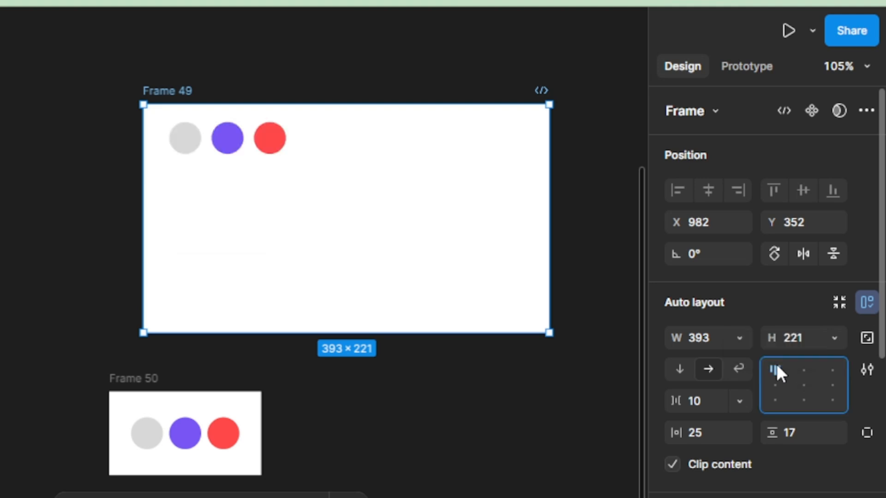
left_click(803, 372)
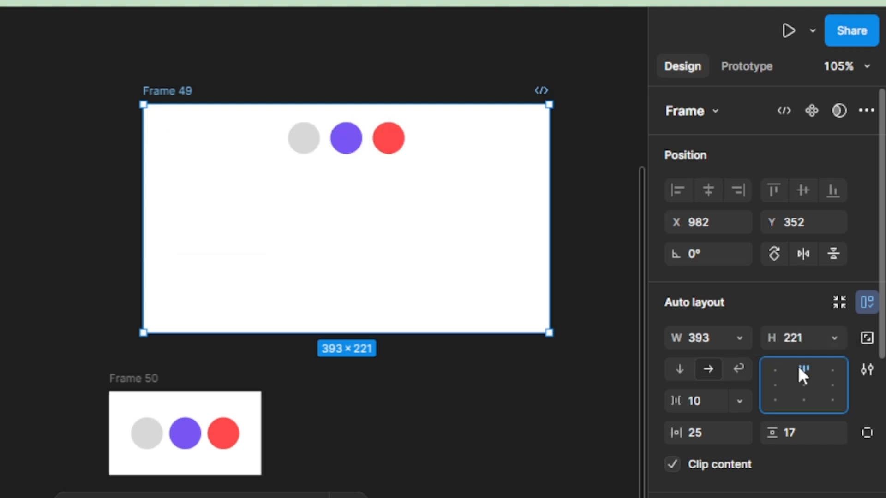
left_click(803, 386)
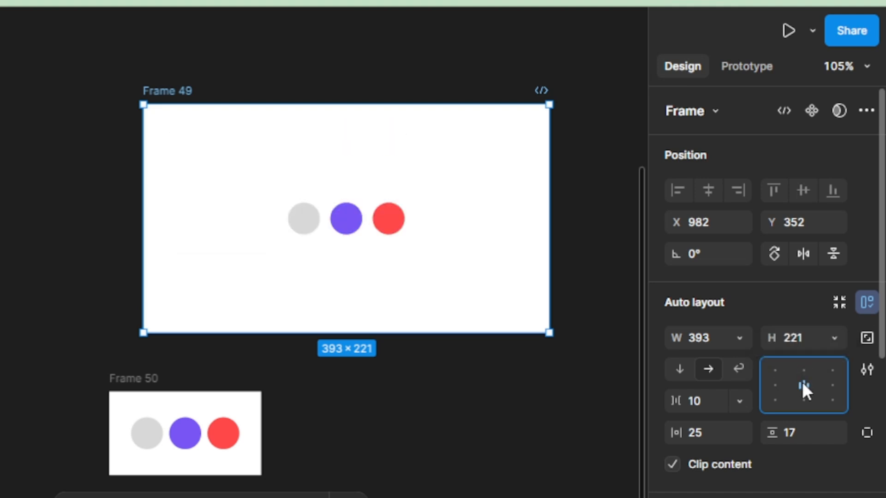
left_click(832, 371)
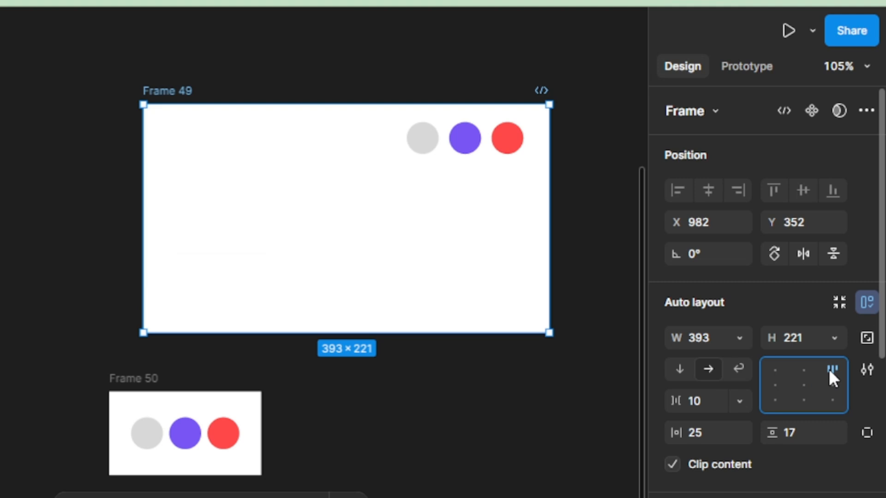
left_click(833, 399)
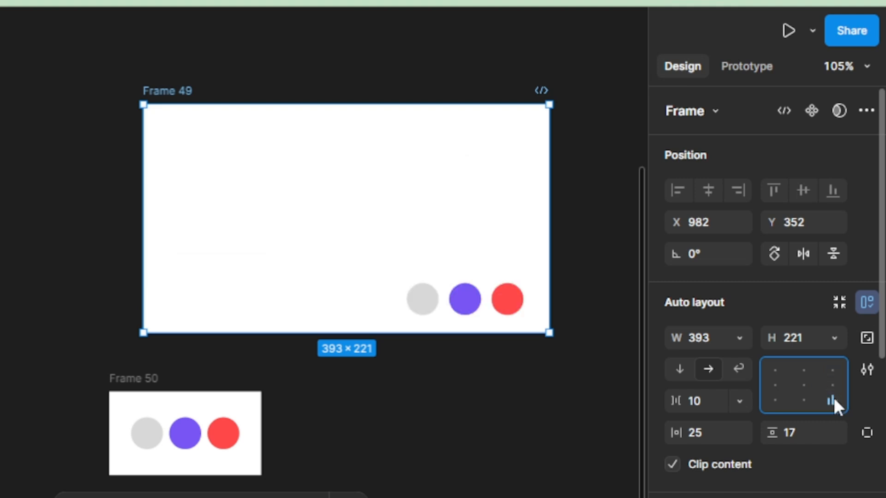
Undo the alignment changes and the enlargement of Frame 49.
key("ctrl+z")
key("ctrl+z")
key("ctrl+z")
key("ctrl+z")
key("ctrl+z")
key("ctrl+z")
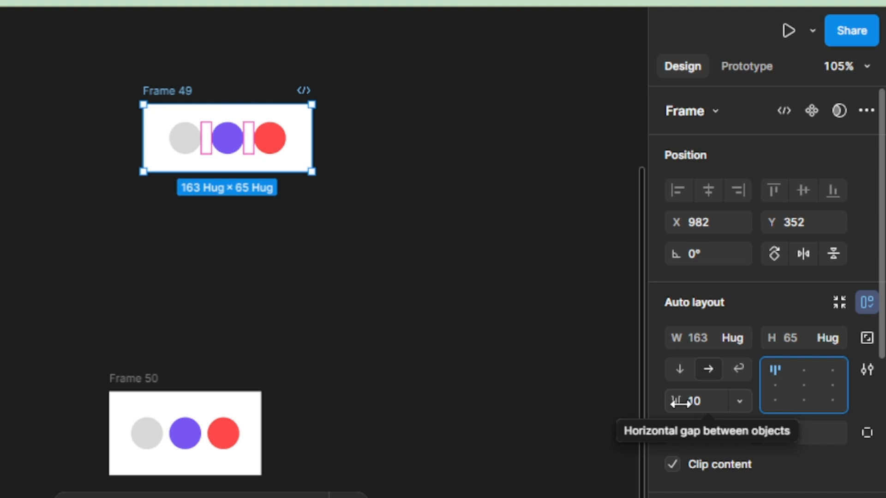
Increase the horizontal gap between the circles in Frame 49 gradually to 22.
left_click(701, 402)
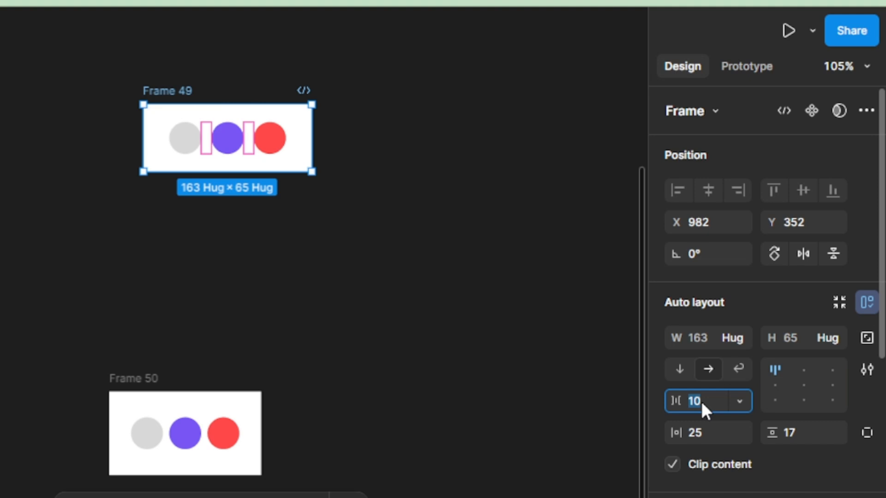
key("Up")
key("Up")
key("Up")
key("Up")
key("Up")
key("Up")
key("Up")
key("Up")
key("Up")
key("Up")
key("Up")
key("Up")
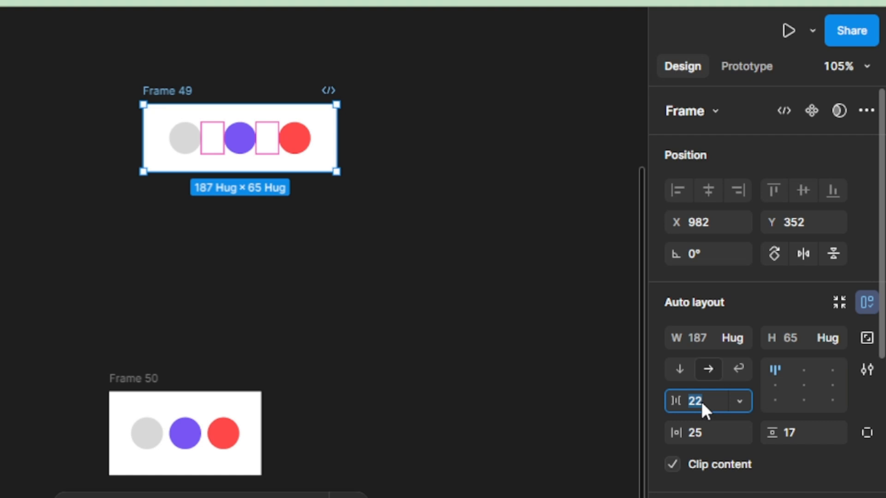
Reduce the horizontal gap between Frame 49's circles step by step to 10.
key("Down")
key("Down")
key("Down")
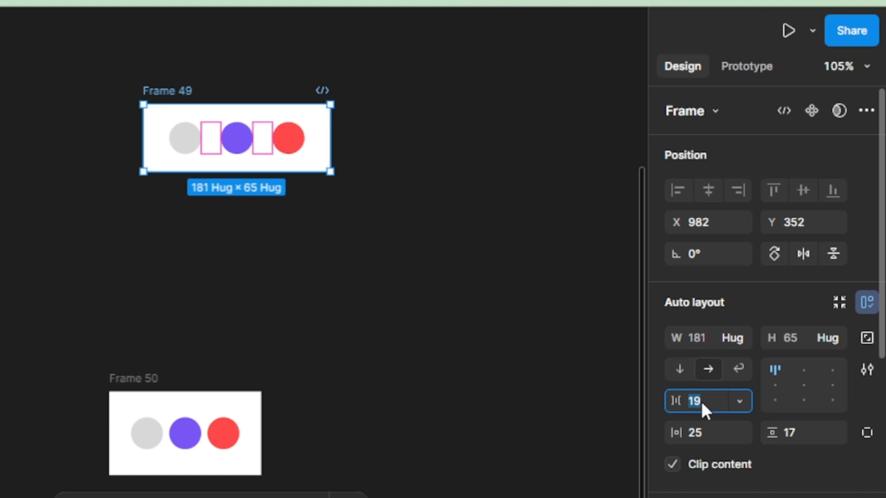
key("Down")
key("Down")
key("Down")
key("Down")
key("Down")
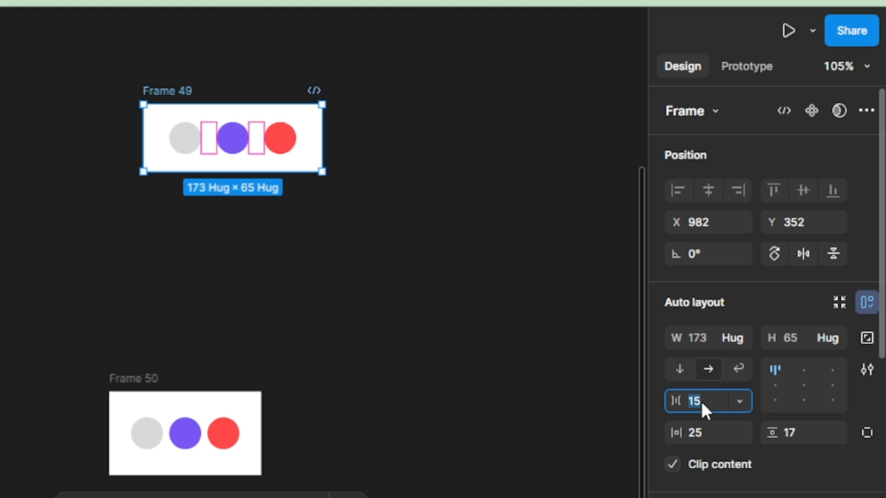
key("Down")
key("Down")
key("Down")
key("Down")
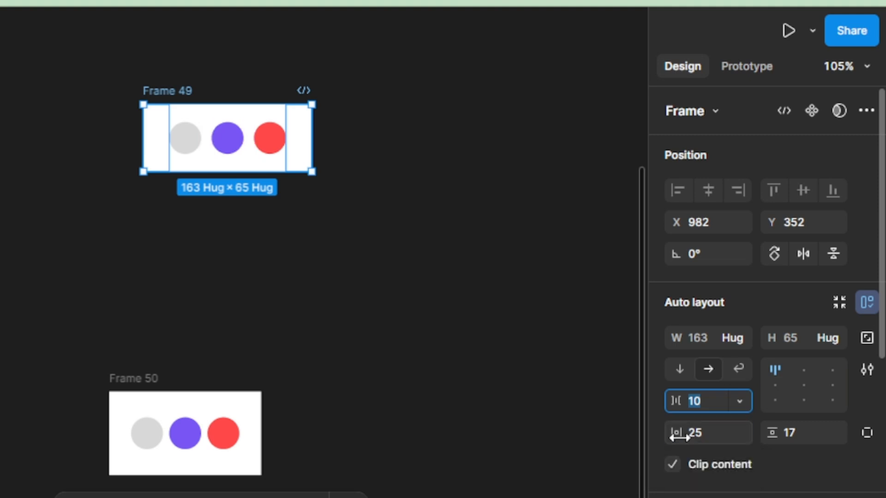
Set Frame 49's horizontal padding to 50.
left_click(700, 435)
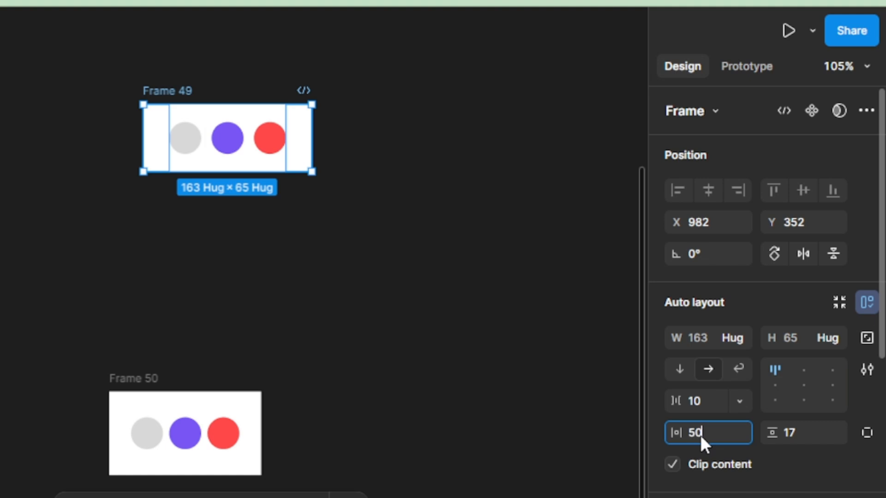
key("Return")
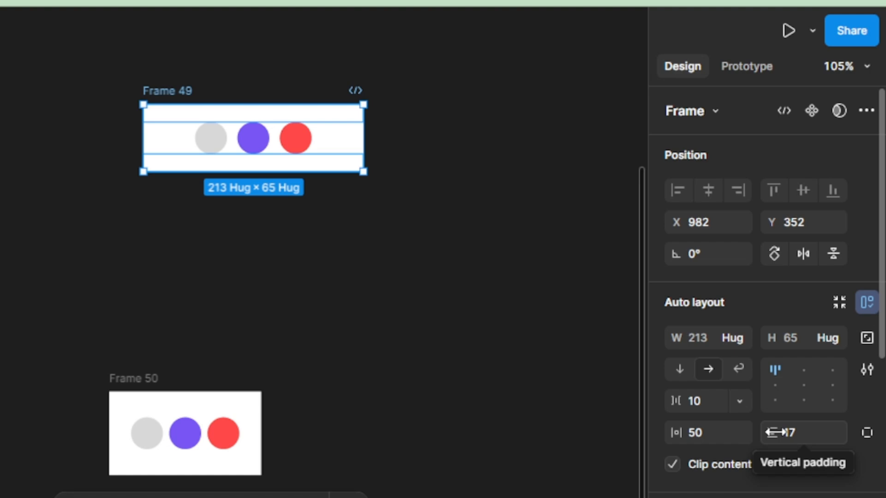
Set Frame 49's vertical padding to 10, and set its right, bottom and left padding individually to 10.
left_click(793, 431)
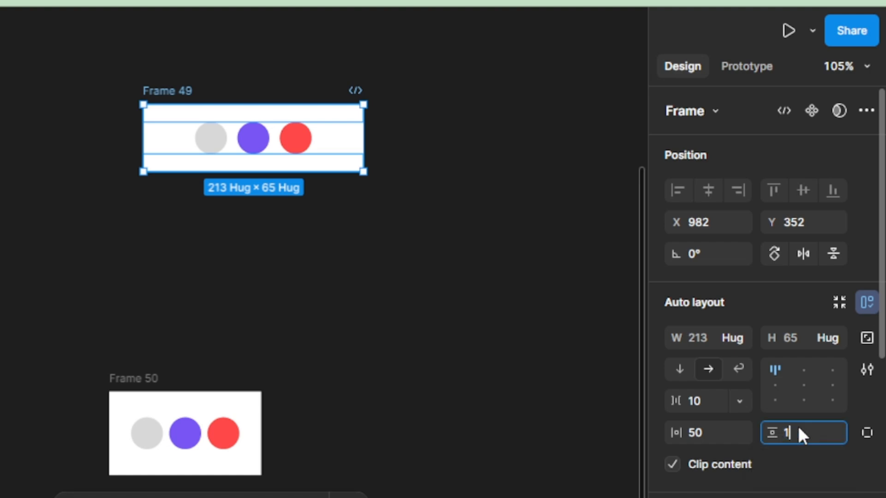
key("Return")
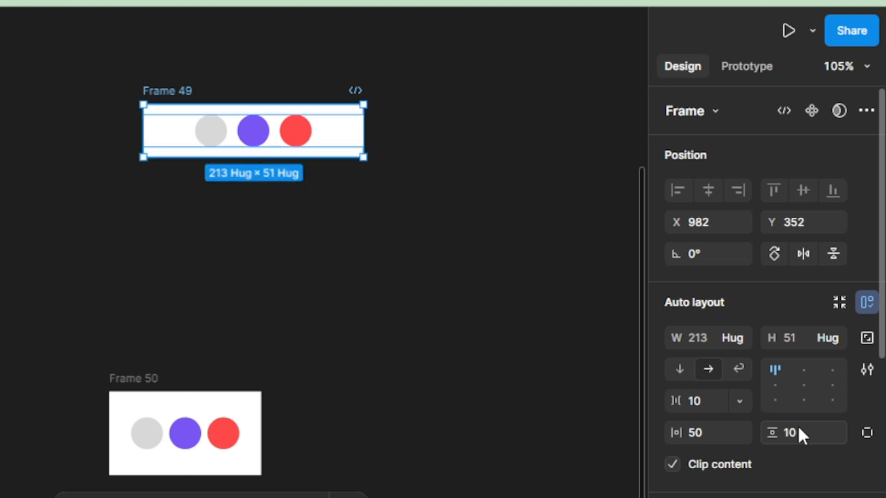
left_click(866, 434)
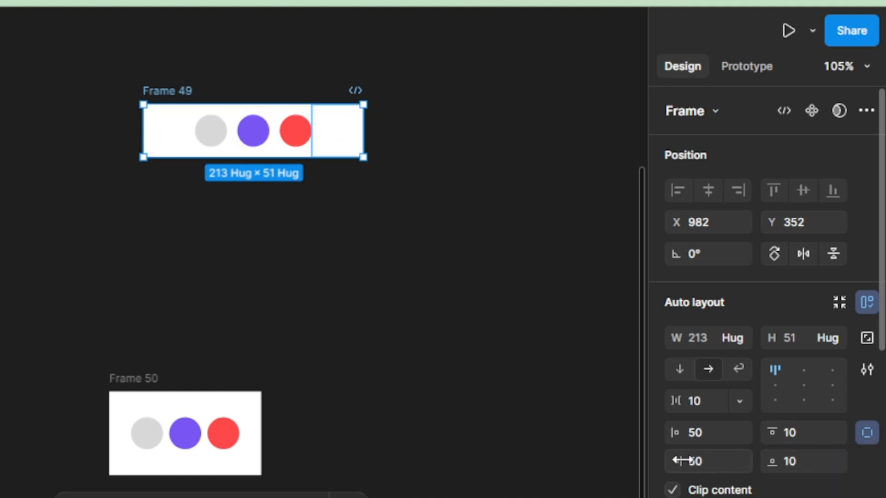
left_click(699, 464)
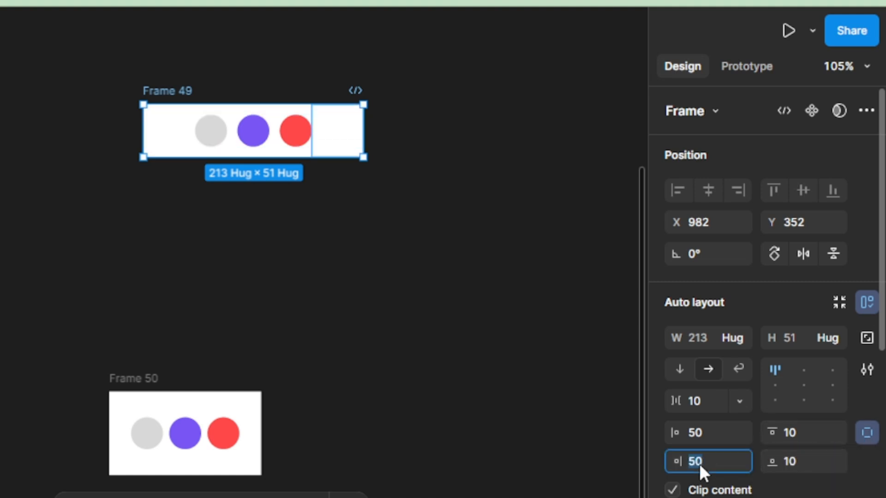
type("10")
key("Return")
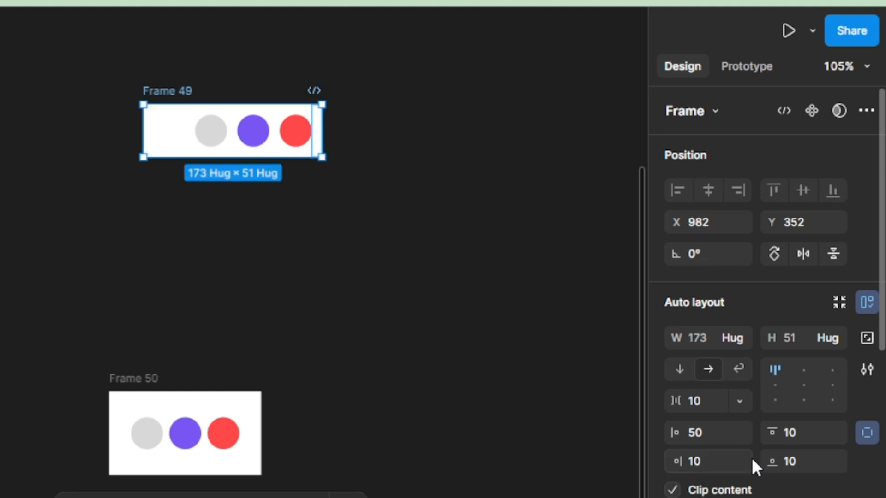
left_click(789, 461)
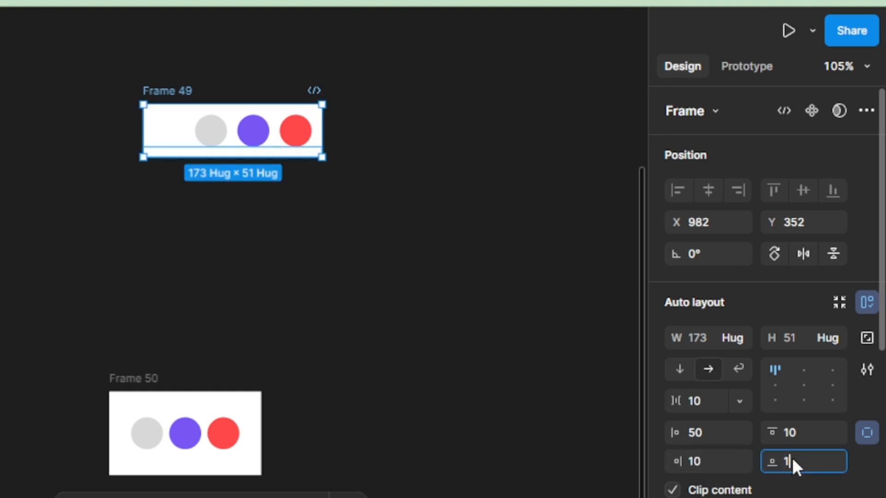
key("Return")
left_click(706, 433)
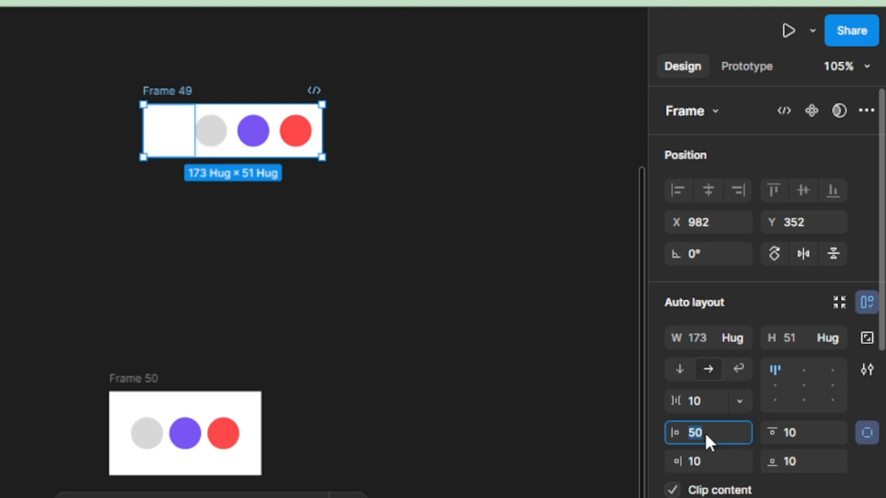
key("Return")
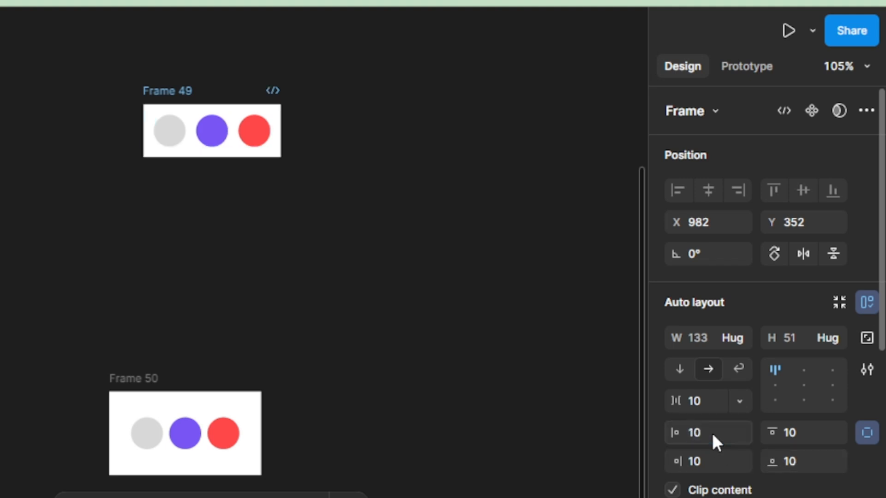
Give Frame 49 a different padding on each side: left 20, top 30, right 15 and bottom 5.
left_click(712, 433)
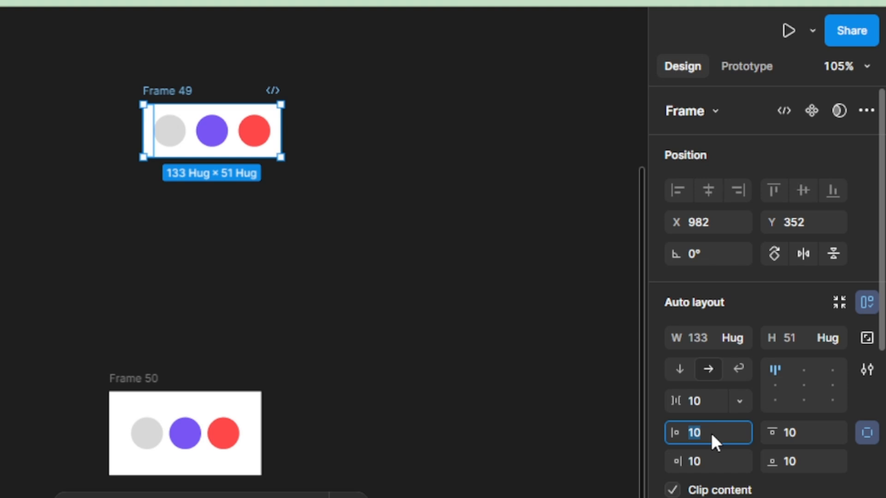
key("Return")
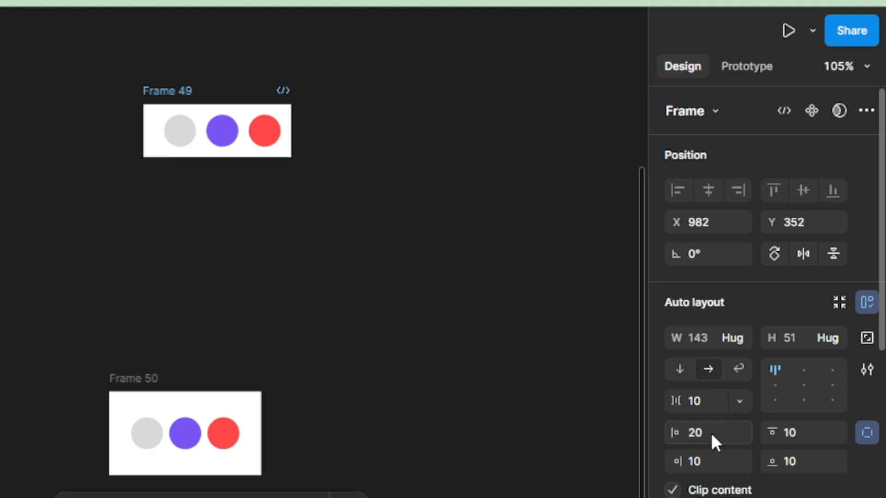
left_click(795, 434)
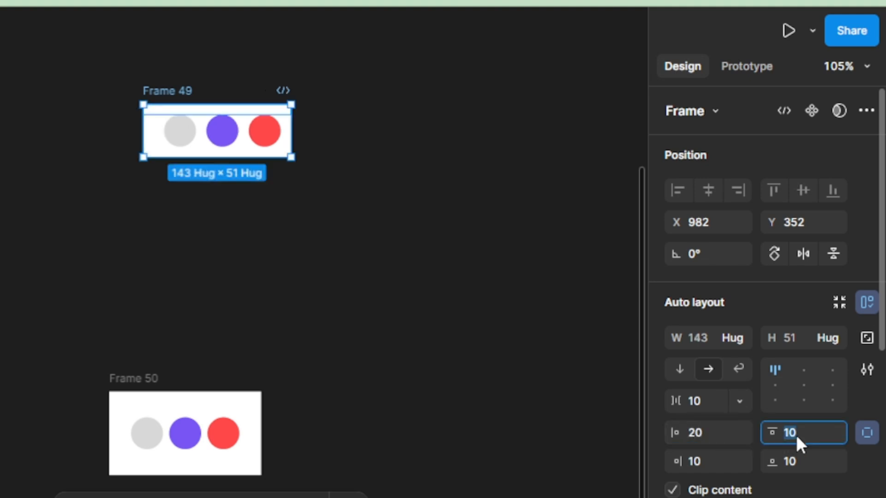
key("Return")
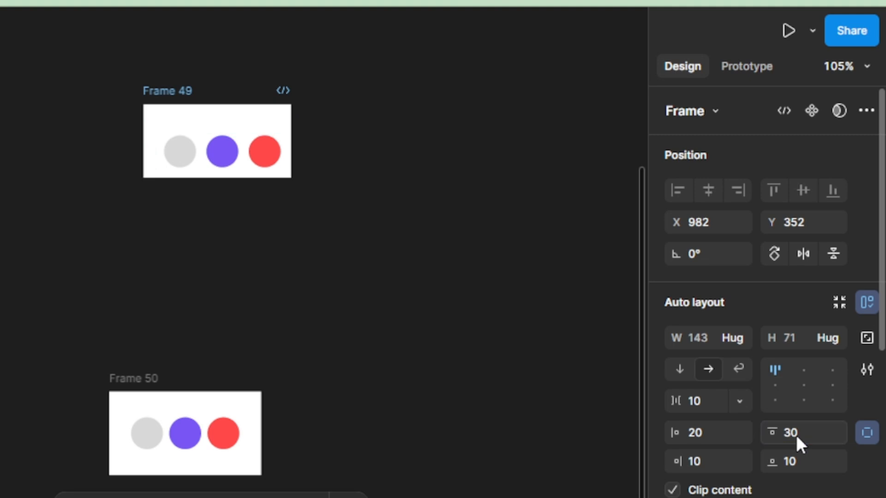
left_click(710, 469)
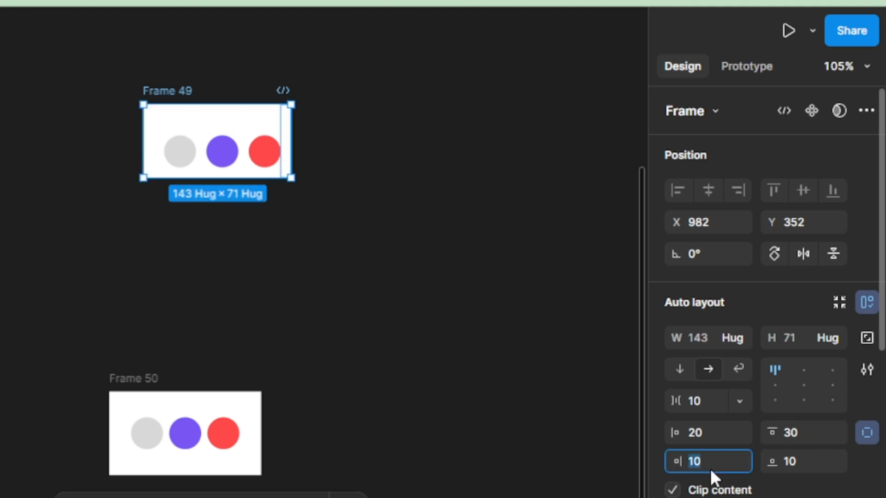
type("15")
key("Return")
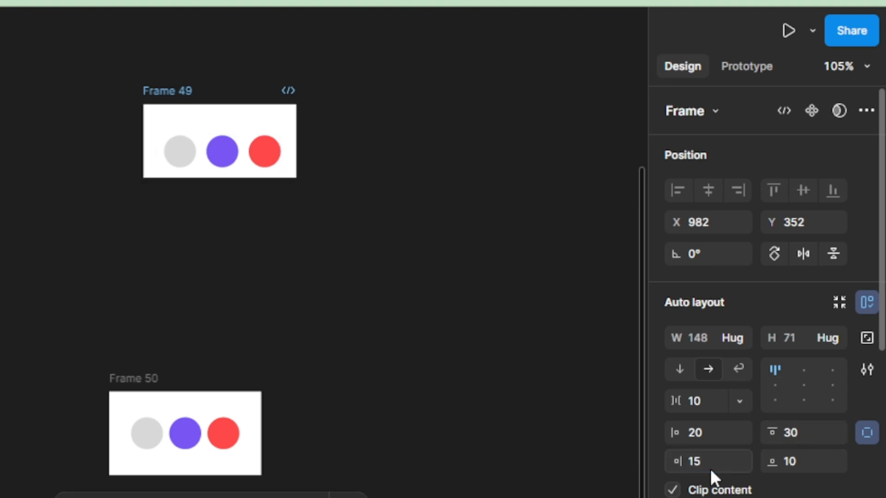
left_click(795, 464)
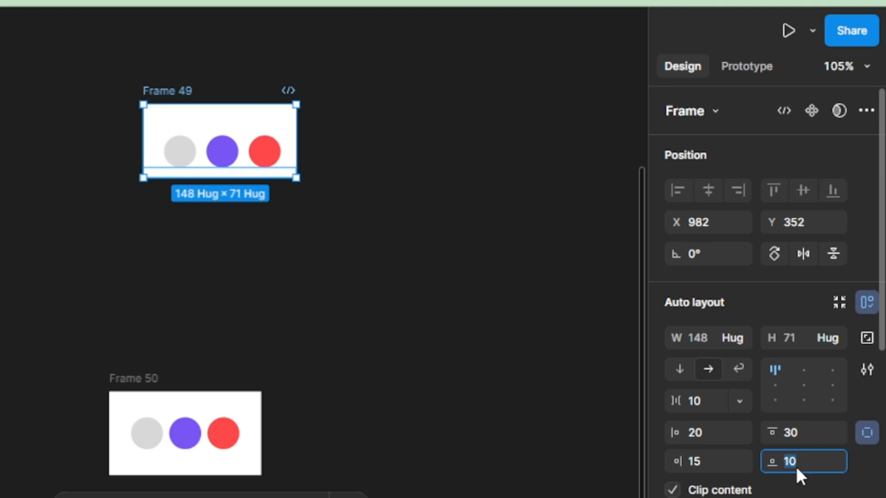
type("5")
key("Return")
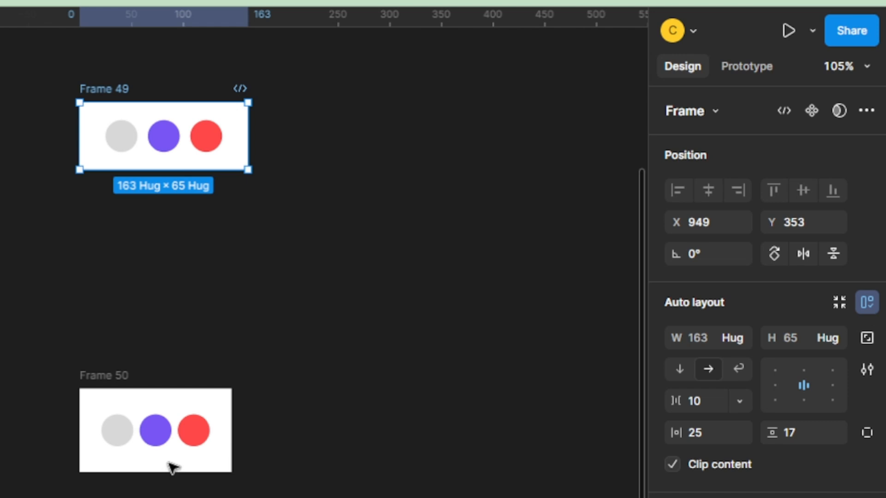
Switch Frame 49's auto layout direction to Wrap.
left_click(176, 310)
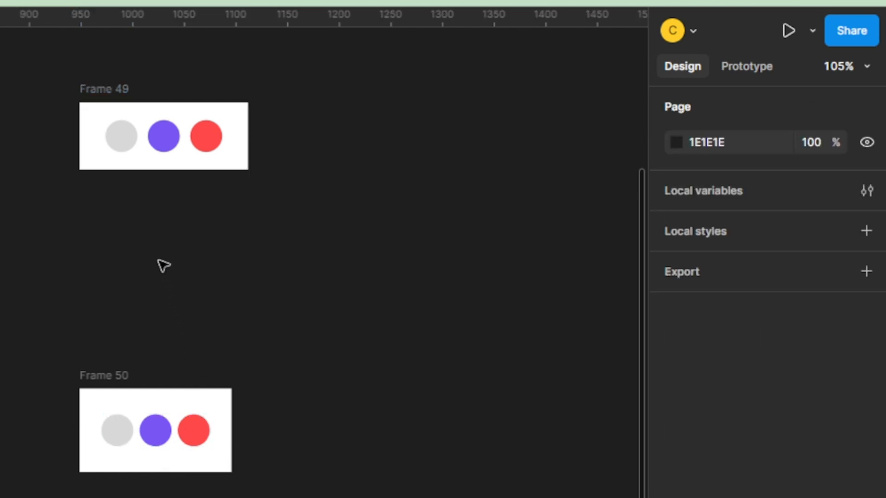
left_click(115, 96)
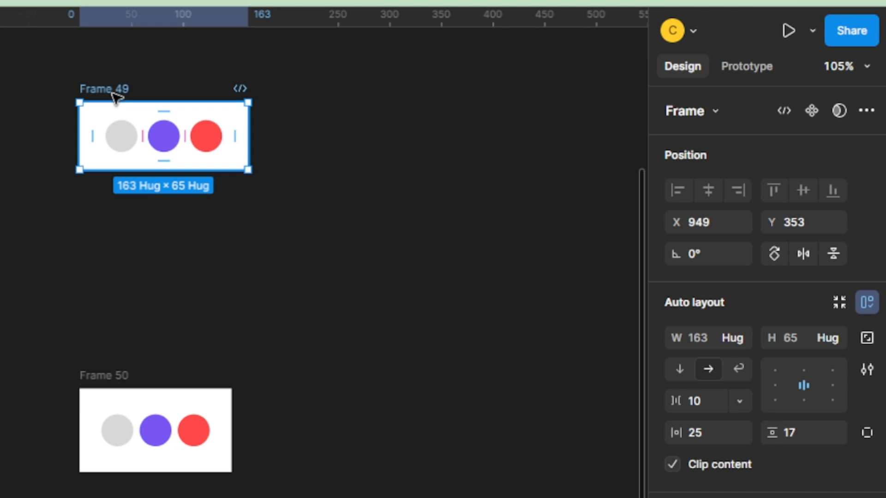
left_click(738, 369)
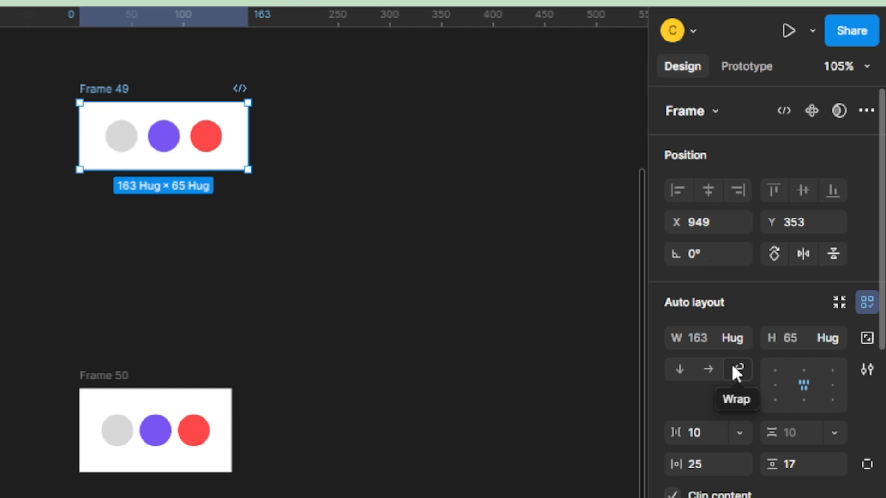
left_click(732, 369)
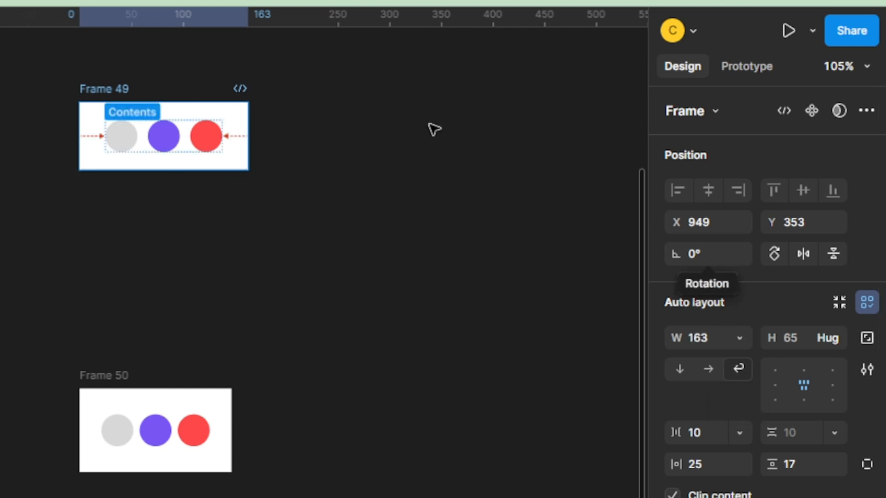
left_click_drag(249, 135, 247, 166)
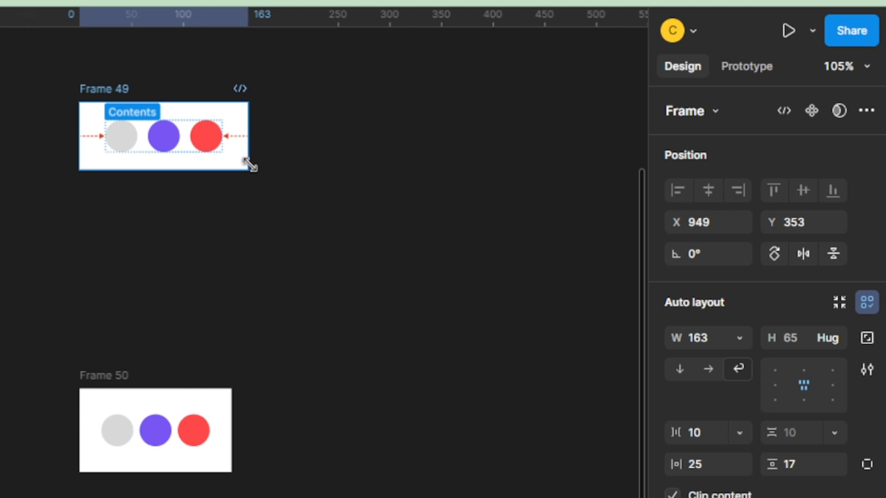
Review the options in Frame 49's advanced auto layout settings, including the choices for strokes.
left_click(864, 367)
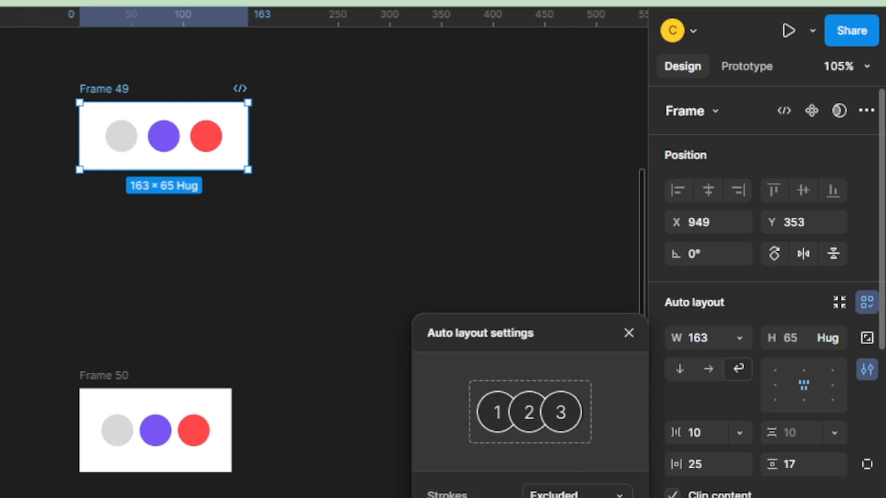
left_click(577, 496)
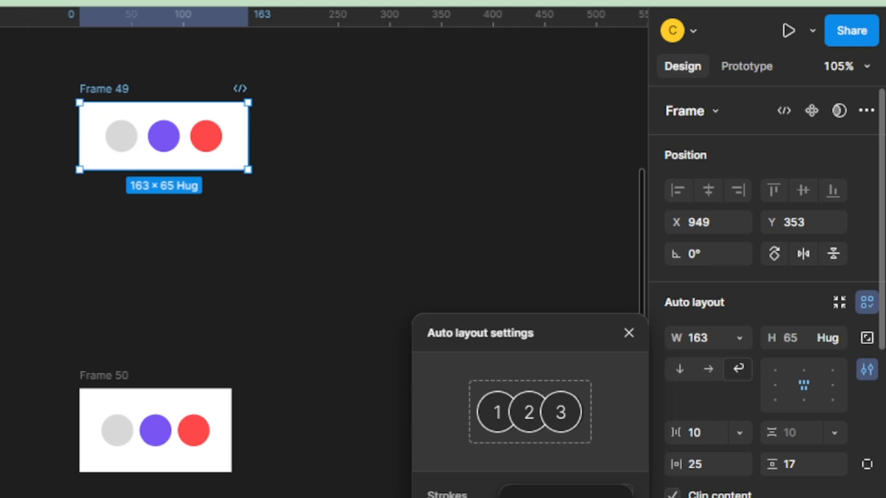
left_click(565, 497)
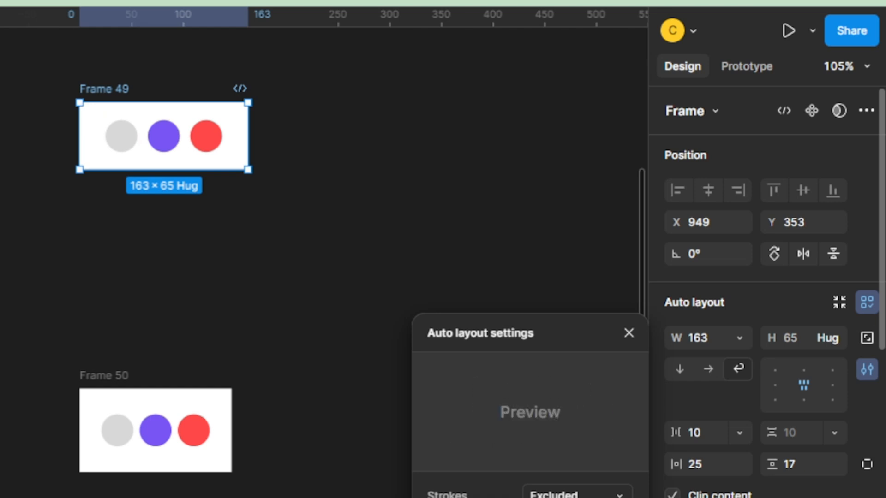
left_click(577, 497)
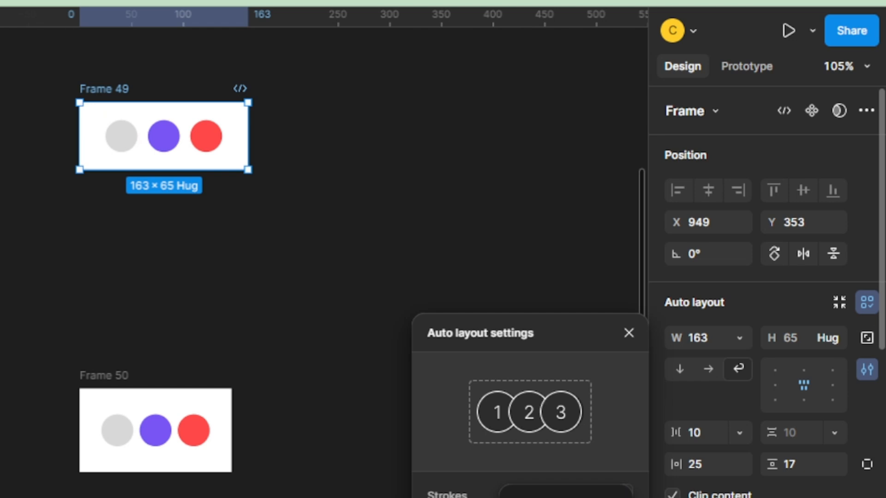
left_click(629, 333)
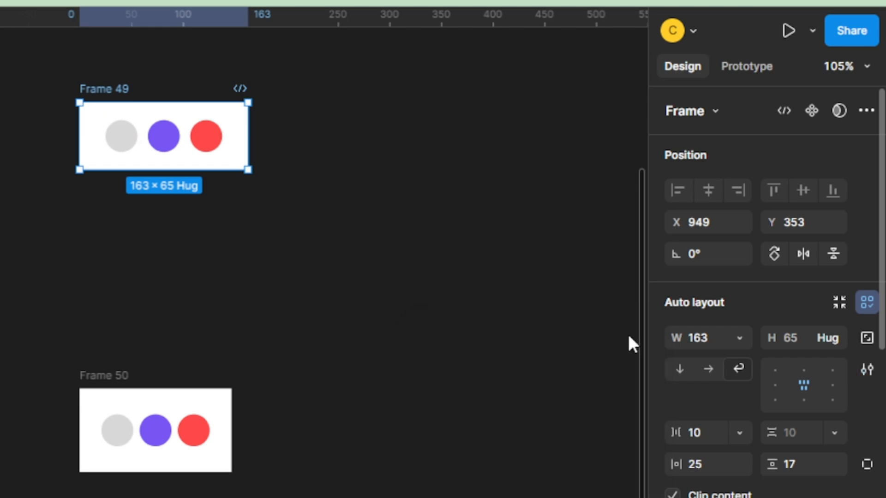
Paste the frame with the red circle and Button text beside Frame 49 and move it to X 1187, Y 353.
right_click(345, 144)
left_click(376, 169)
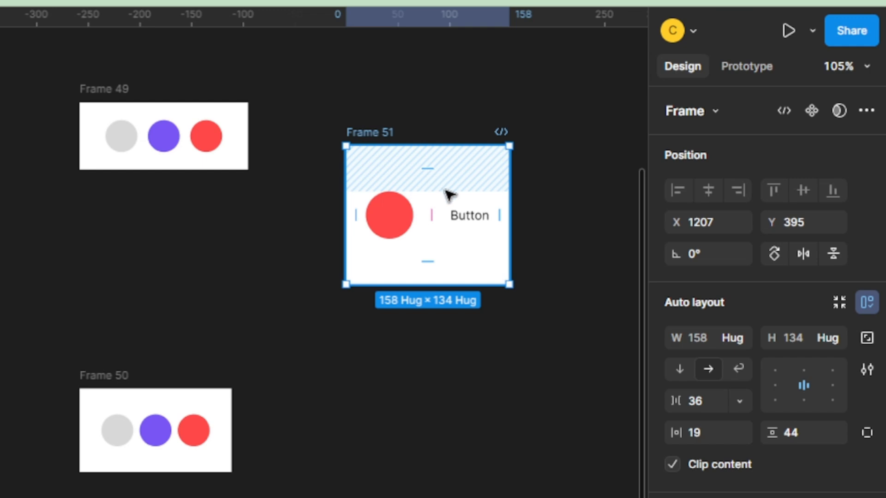
left_click_drag(439, 198, 436, 153)
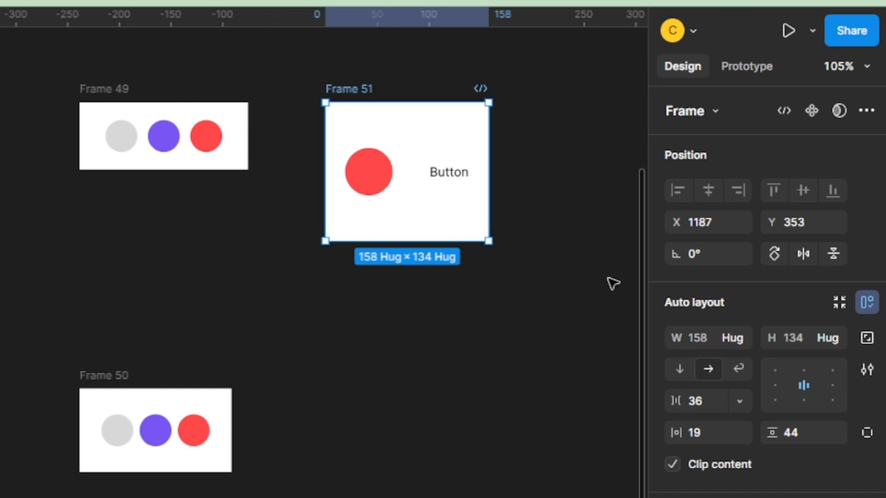
Align Frame 51's contents by text baseline and place a horizontal guide at the red circle's lower edge.
left_click(867, 369)
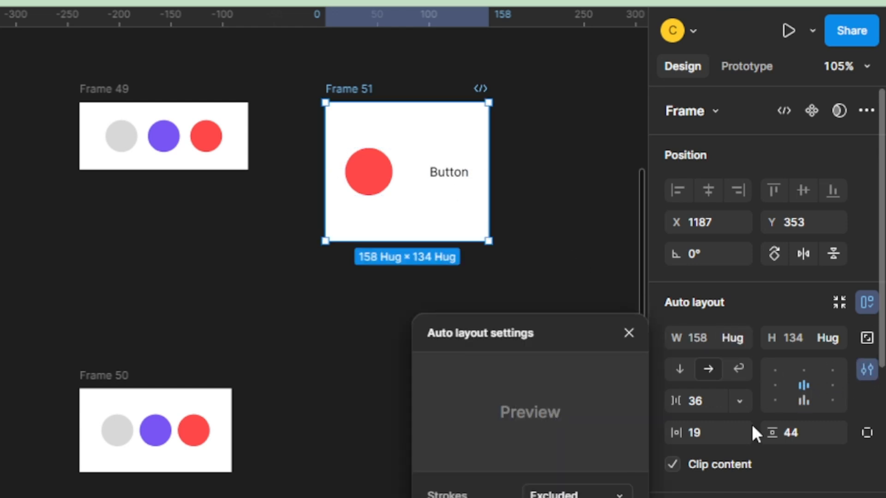
key("b")
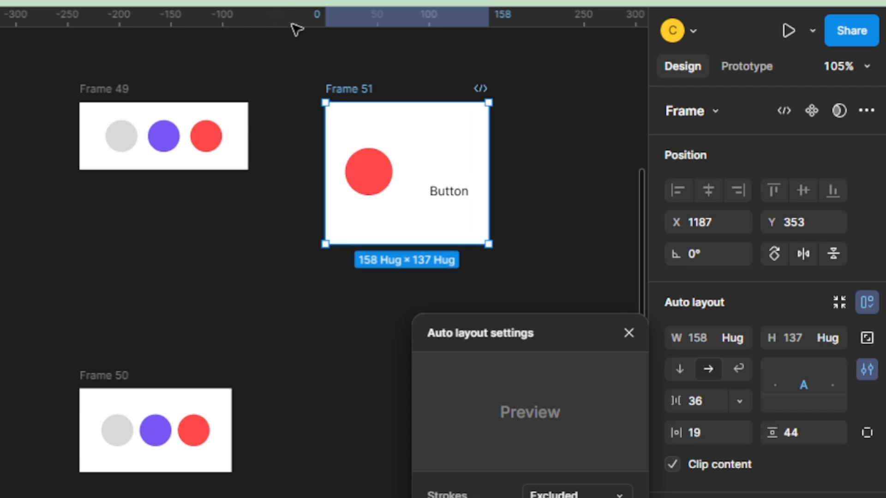
left_click_drag(292, 20, 300, 198)
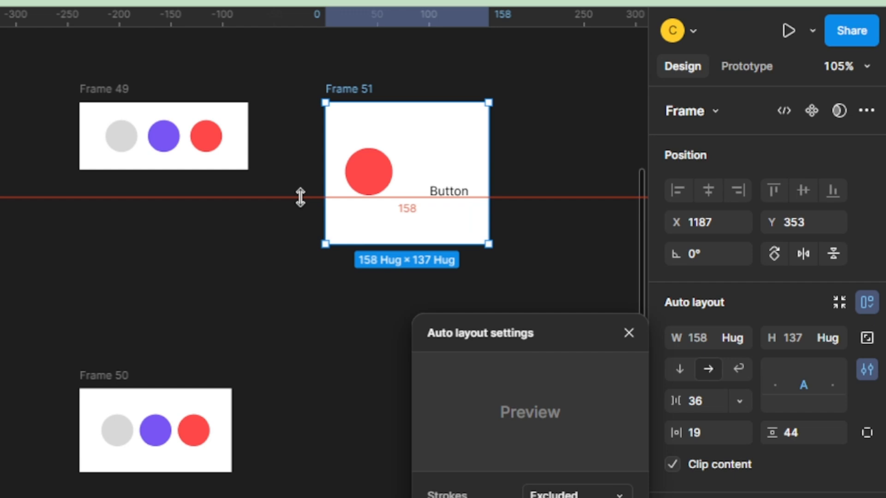
left_click_drag(300, 198, 302, 195)
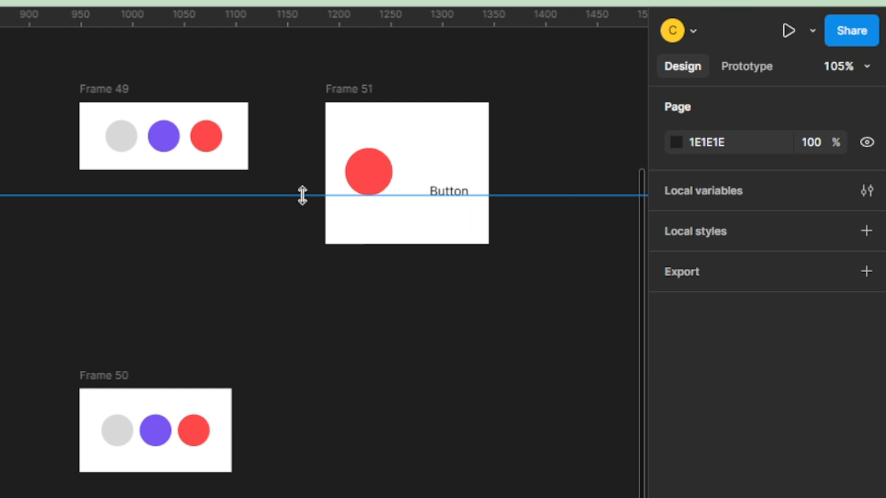
Undo the horizontal guide and the text baseline alignment of Frame 51.
key("ctrl+z")
key("ctrl+z")
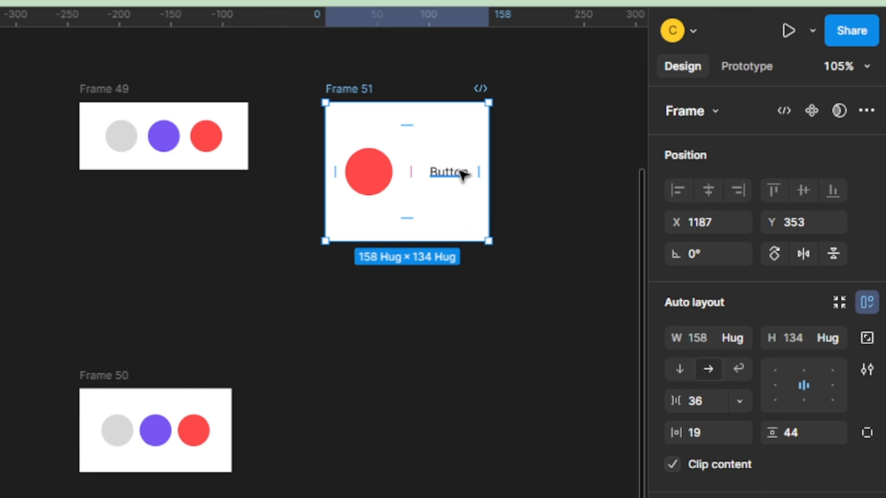
Turn on text baseline alignment in Frame 51's advanced auto layout settings.
left_click(866, 370)
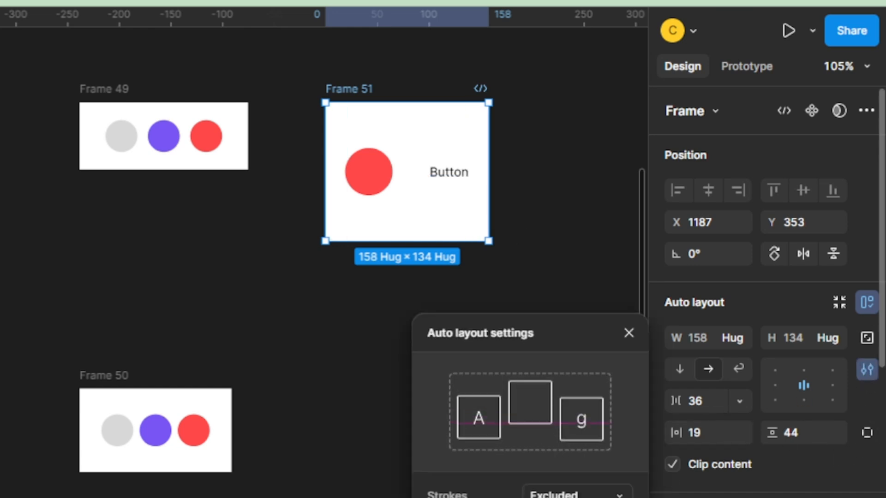
left_click(600, 497)
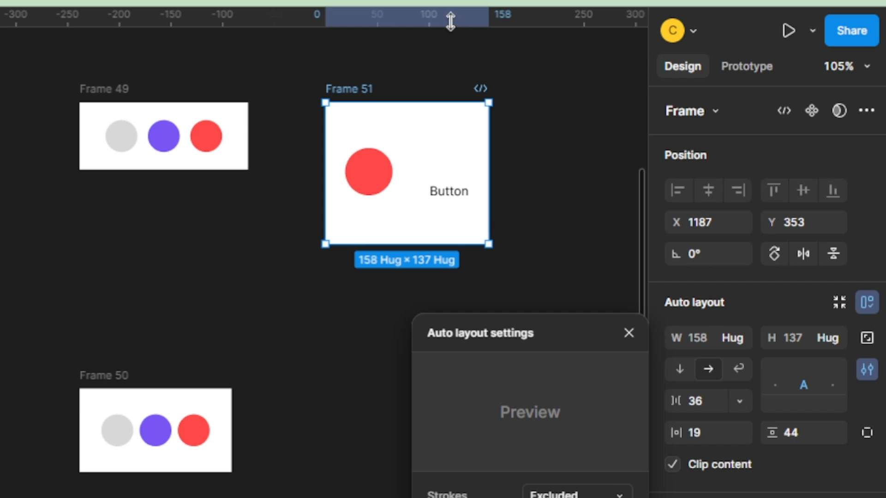
Place a horizontal guide along the baseline of the Button text in Frame 51.
left_click_drag(450, 21, 451, 194)
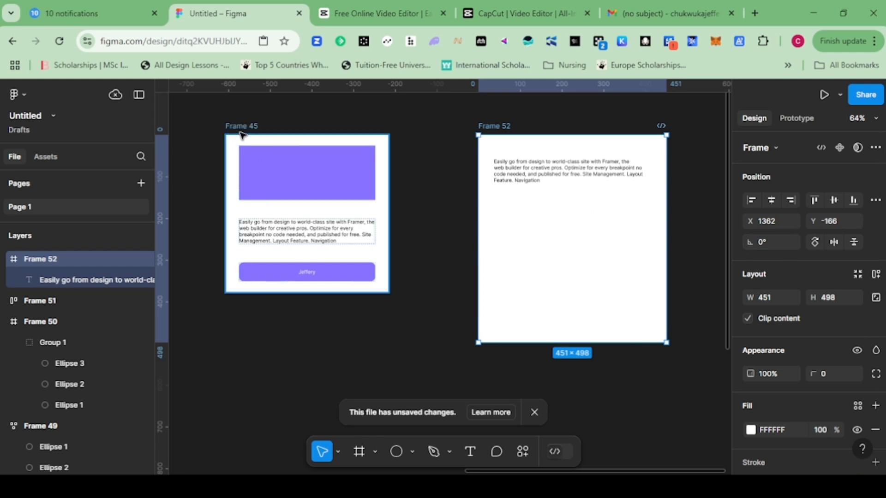
Try widening Frame 45 to 514 to test how its contents adapt, and undo the resize.
left_click(389, 215)
mouse_move(389, 214)
left_mouse_down()
mouse_move(554, 227)
mouse_move(388, 228)
left_mouse_up()
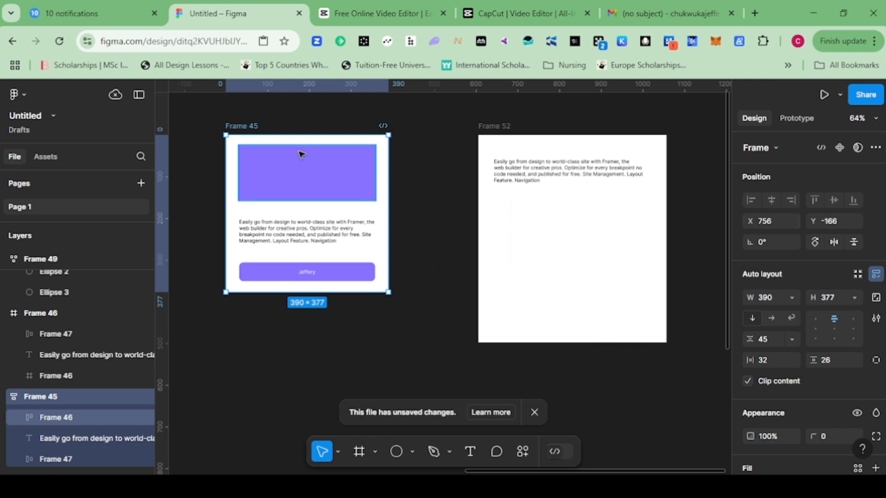
left_click_drag(391, 226, 440, 232)
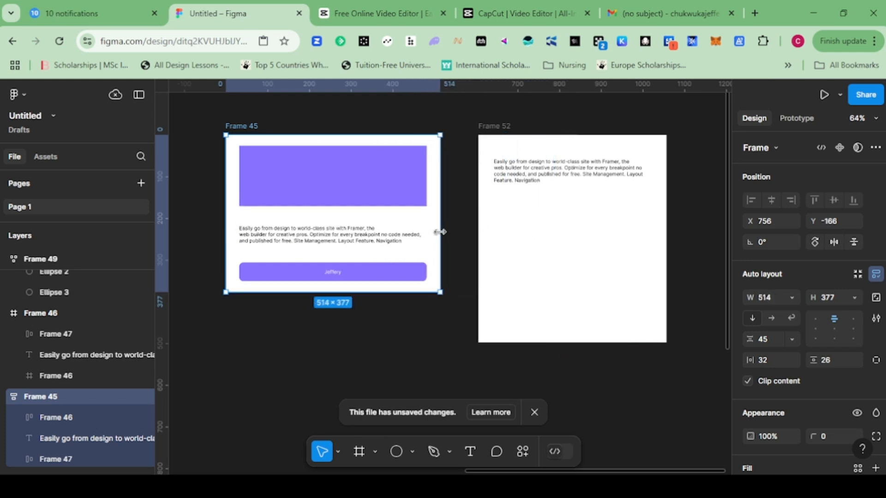
key("ctrl+z")
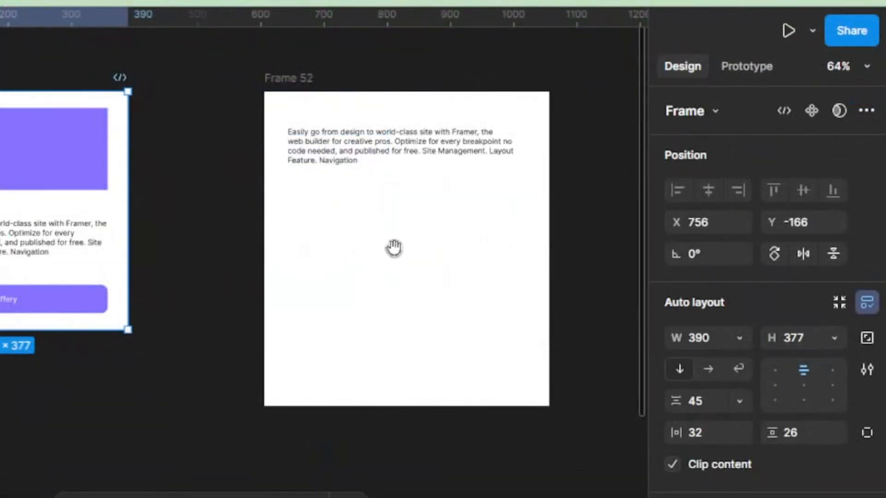
Wrap the paragraph in Frame 52 in its own auto layout frame and add auto layout to Frame 52 itself.
left_click_drag(563, 237, 483, 234)
left_click_drag(272, 240, 210, 247)
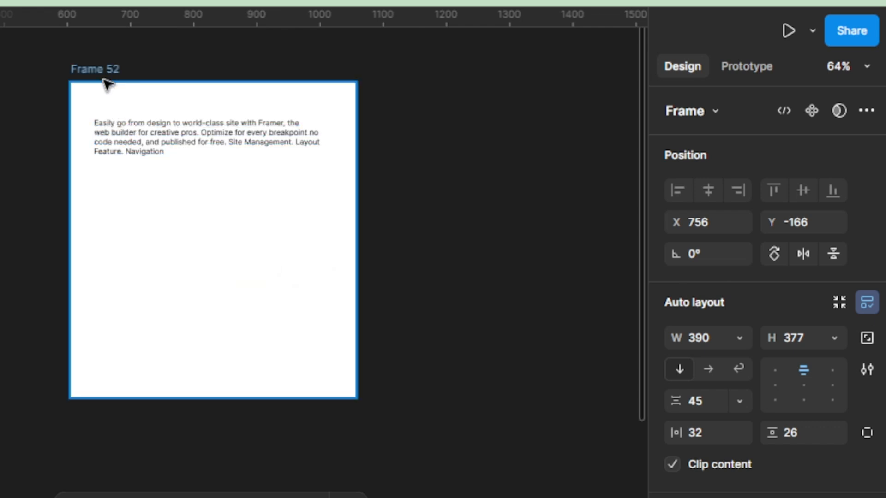
left_click(116, 144)
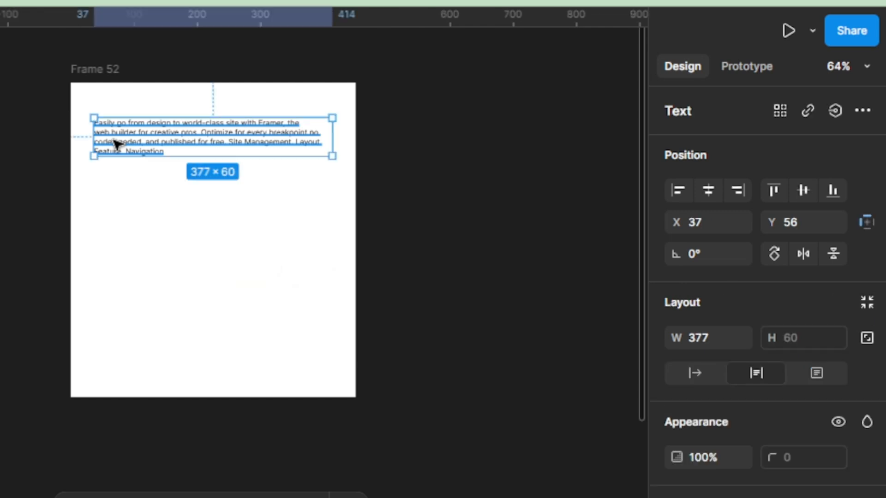
key("shift+a")
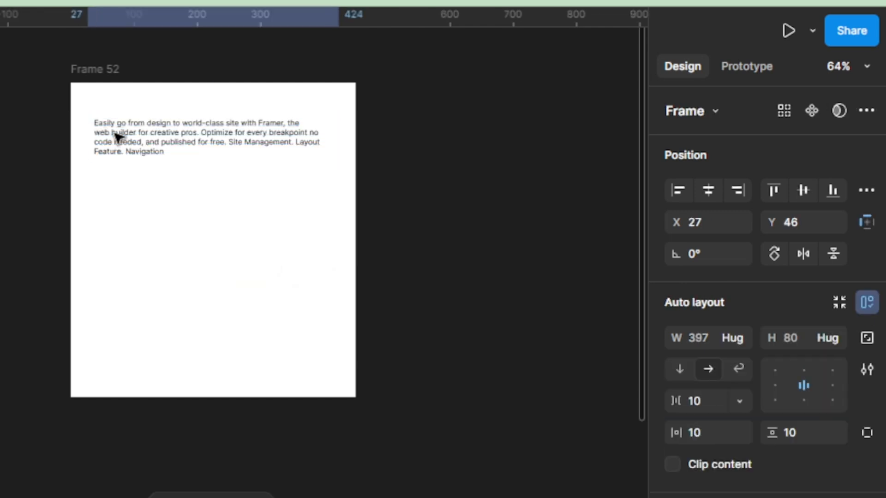
left_click(97, 83)
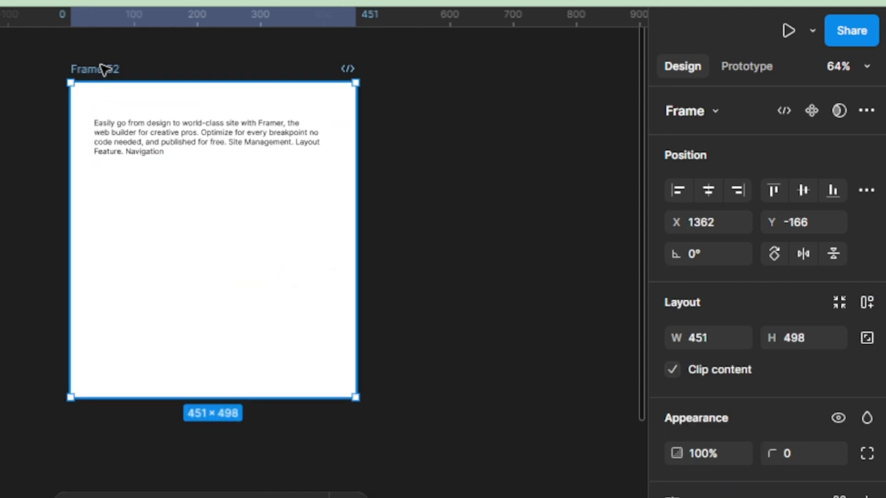
key("shift+a")
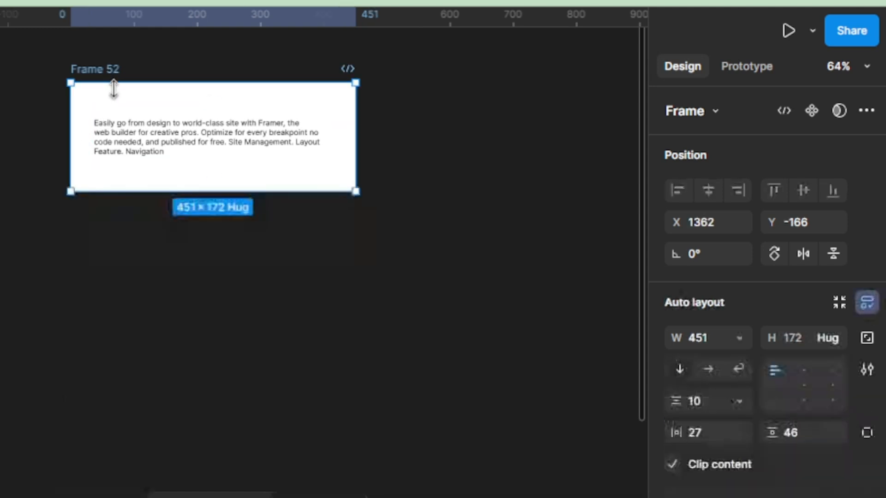
Set the paragraph's auto layout frame inside Frame 52 to a fixed width of 397 and a fixed height of 80.
left_click(163, 141)
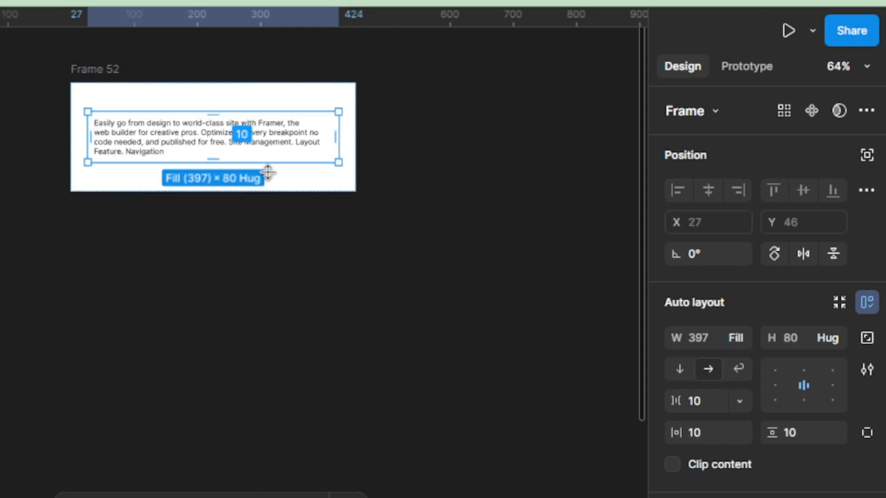
left_click(741, 338)
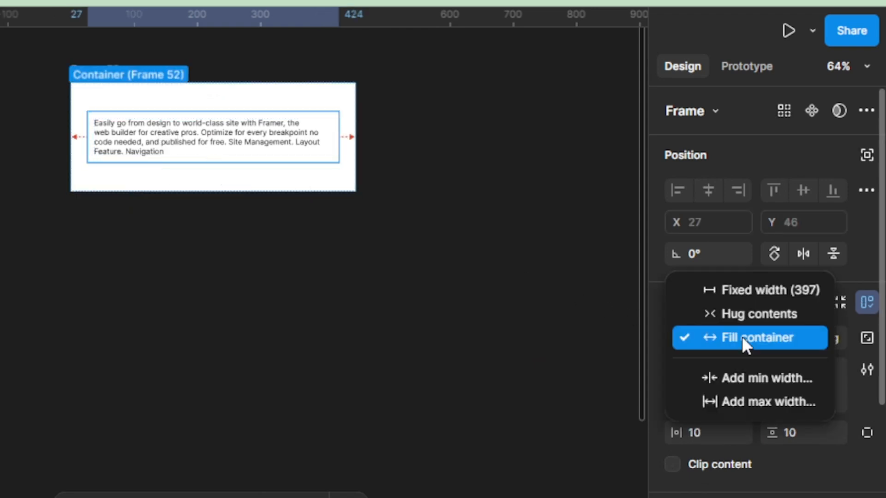
left_click(739, 308)
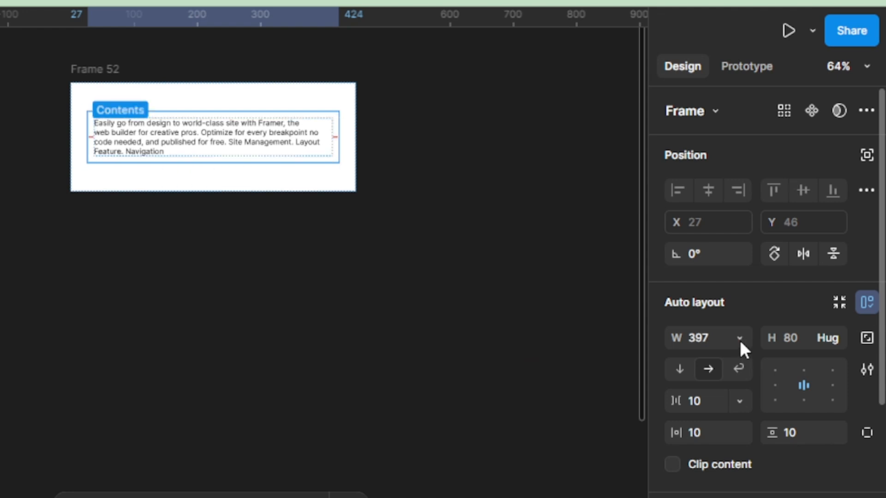
left_click(740, 339)
left_click(744, 319)
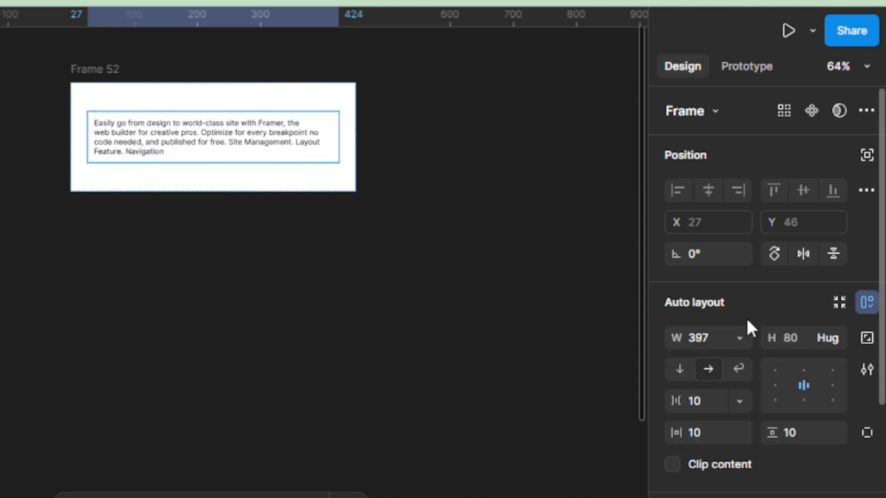
left_click(832, 335)
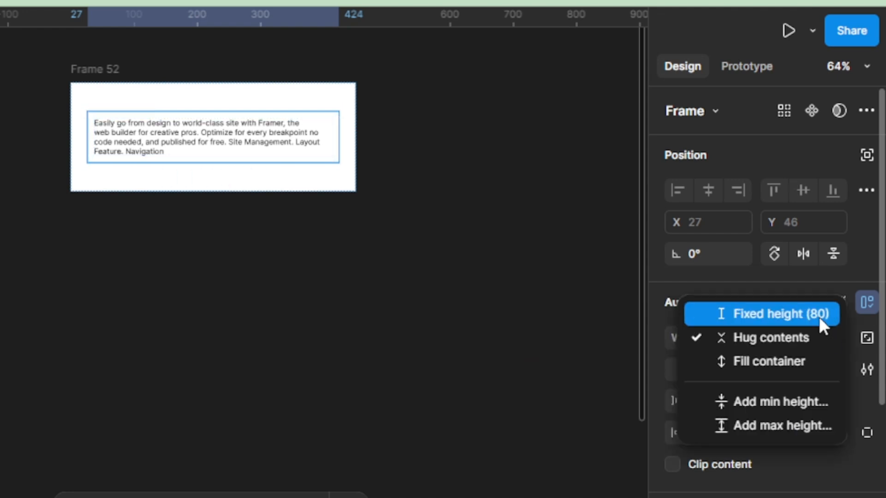
left_click(818, 316)
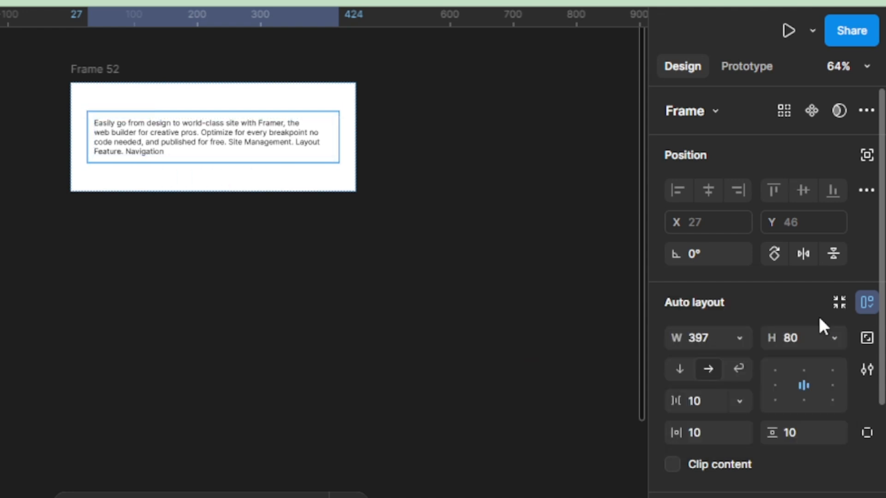
Set Frame 52 to a fixed width of 451 and a fixed height of 172.
left_click(115, 82)
left_click(739, 341)
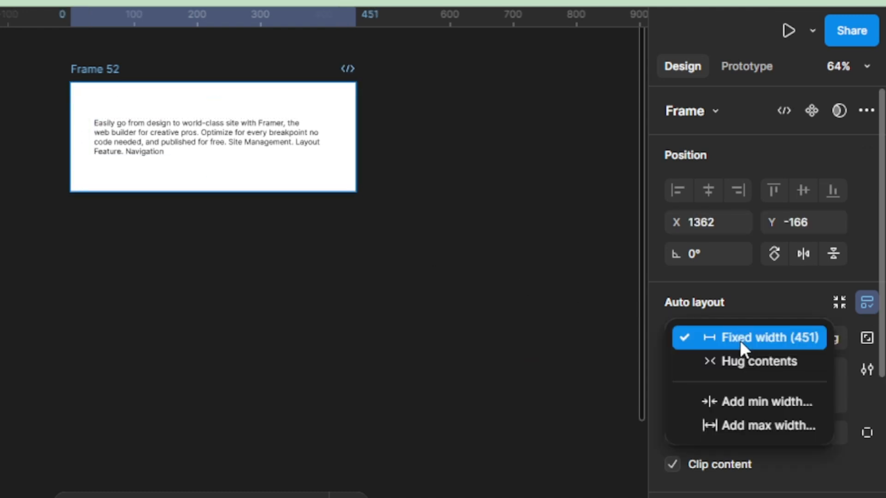
left_click(740, 340)
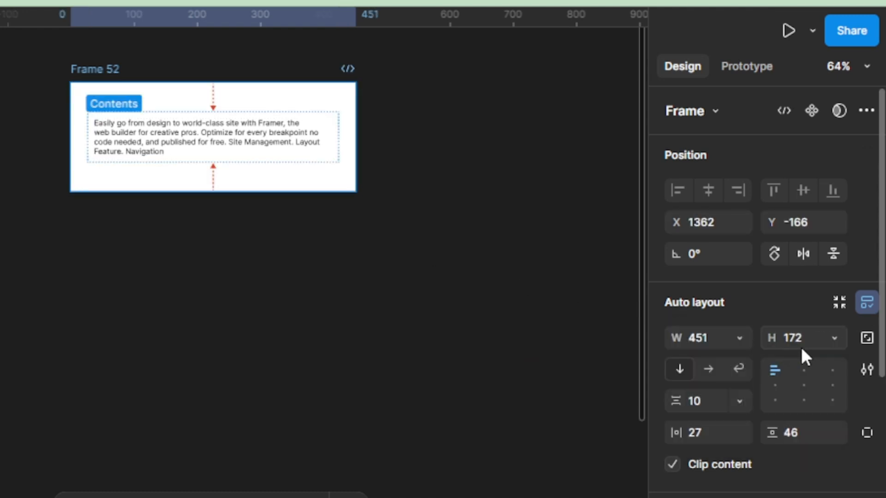
left_click(829, 339)
left_click(811, 319)
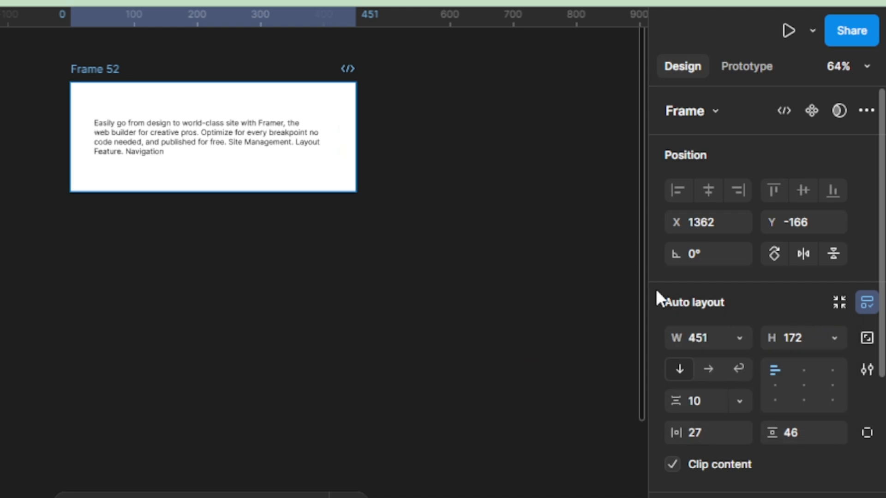
Duplicate the paragraph frame directly below the original inside Frame 52.
left_click(243, 145)
left_click_drag(247, 147, 256, 208)
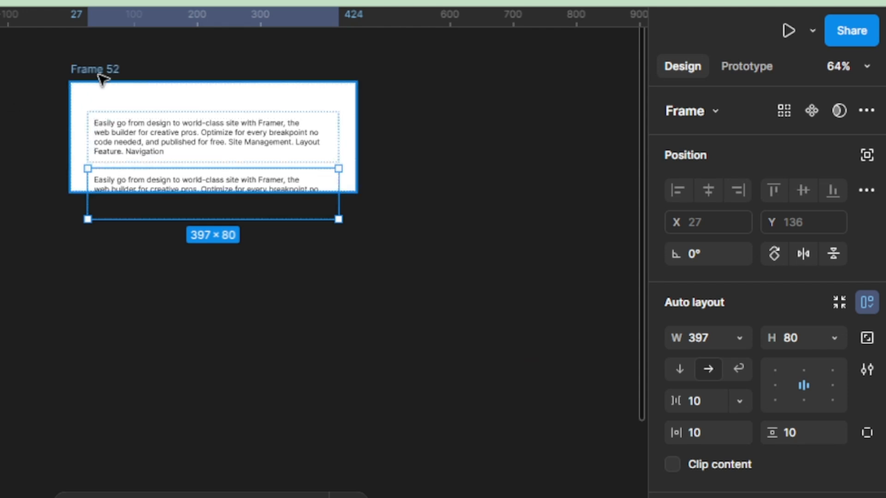
Try extending Frame 52 manually to a height of 397, and undo the resize.
left_click(96, 71)
left_click_drag(87, 192, 89, 333)
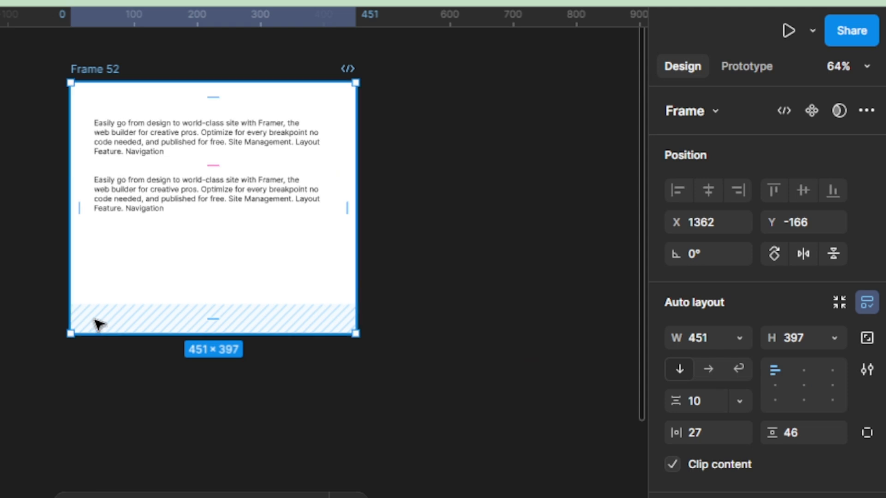
key("ctrl+z")
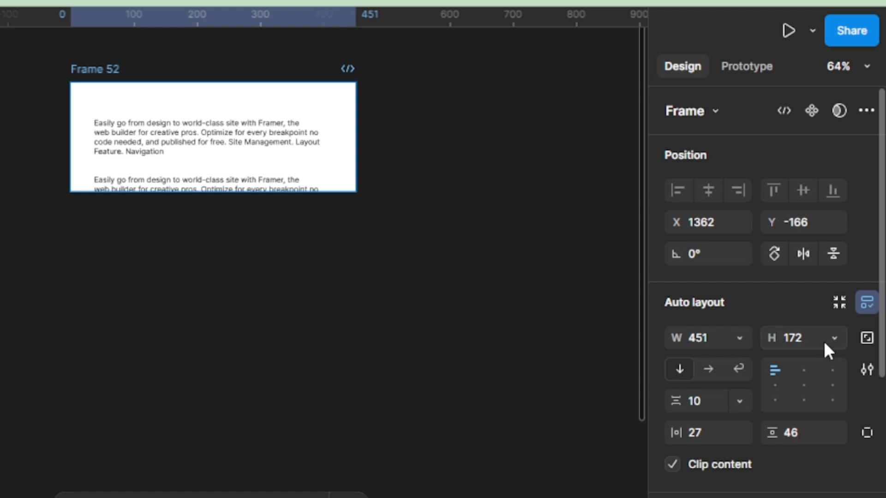
Set Frame 52's height to hug contents and add three more copies of the paragraph frame for a stack of five.
left_click(835, 339)
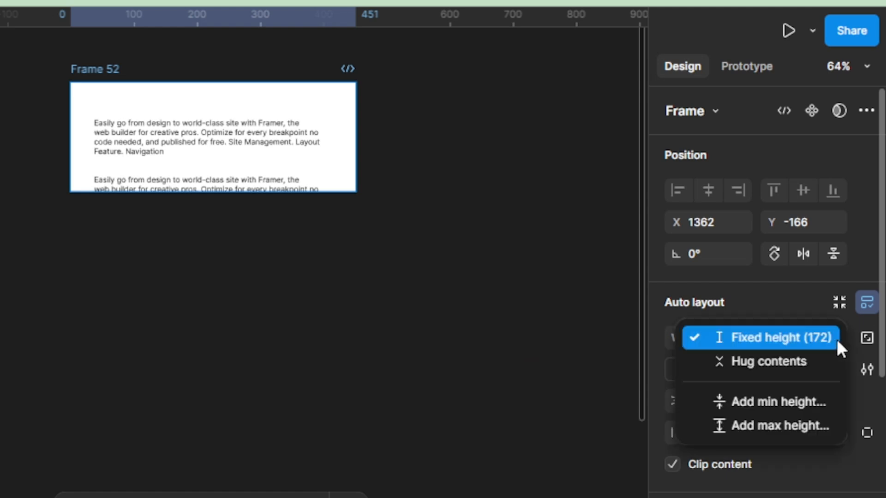
left_click(810, 358)
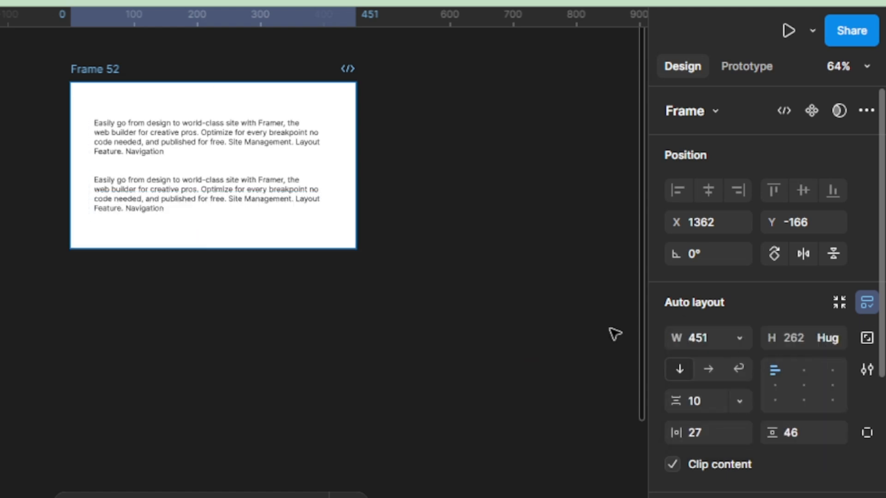
left_click(165, 210)
left_click_drag(180, 236, 179, 263)
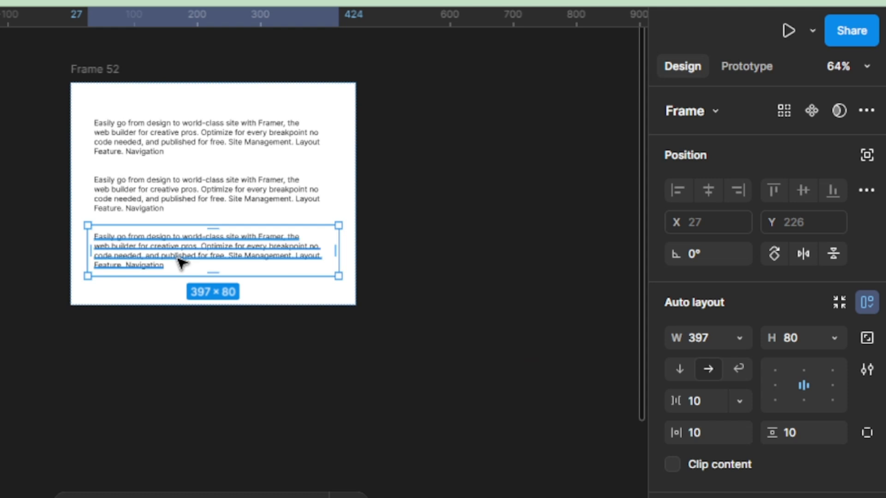
key("ctrl+d")
key("ctrl+d")
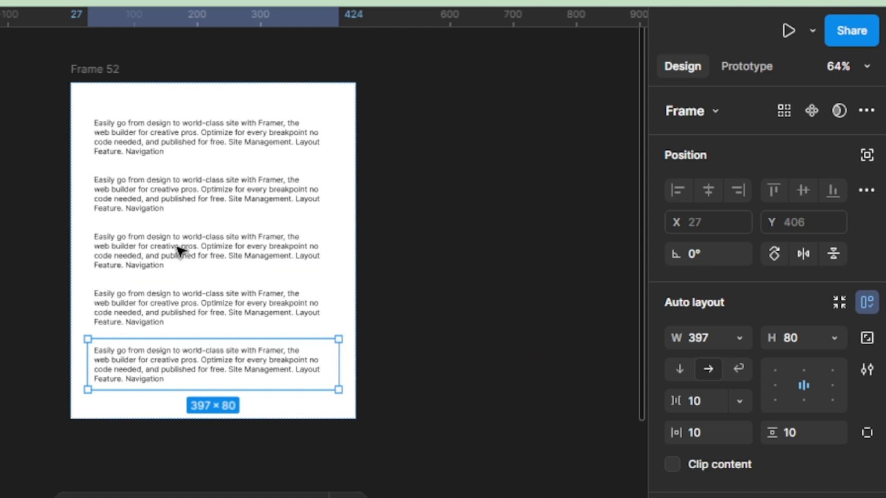
Widen Frame 52 by its right edge, leaving empty space beside the five paragraph frames.
scroll(141, 179, "down", 3)
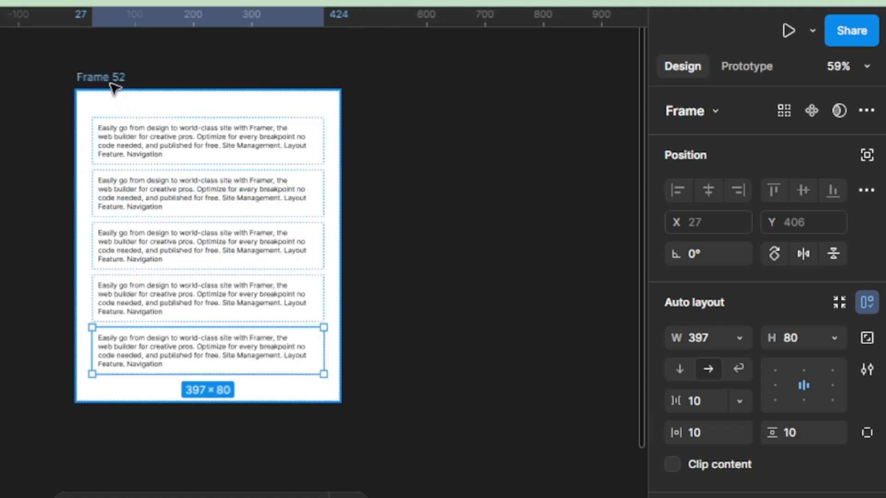
left_click(110, 79)
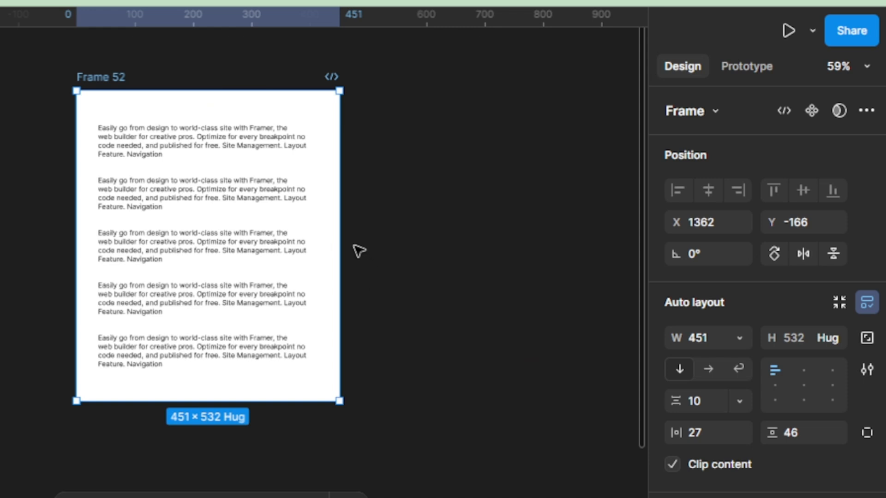
left_click_drag(380, 231, 515, 223)
Wrap all five paragraph frames in one vertical auto layout frame and set its width to hug contents.
left_click(231, 145)
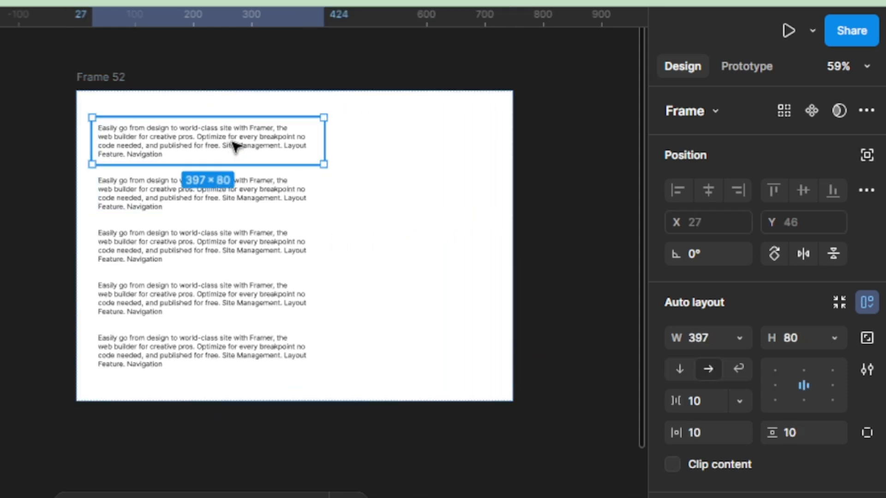
left_click(222, 205, "shift")
left_click(212, 254, "shift")
left_click(207, 303, "shift")
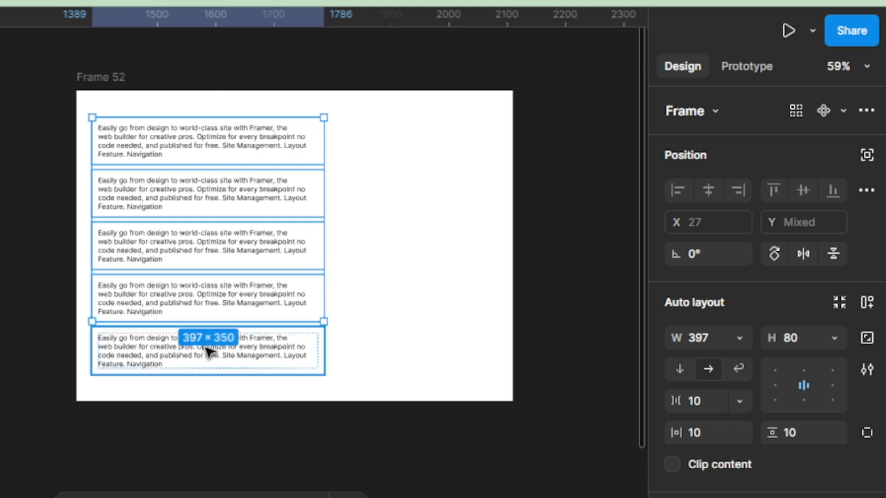
left_click(208, 351, "shift")
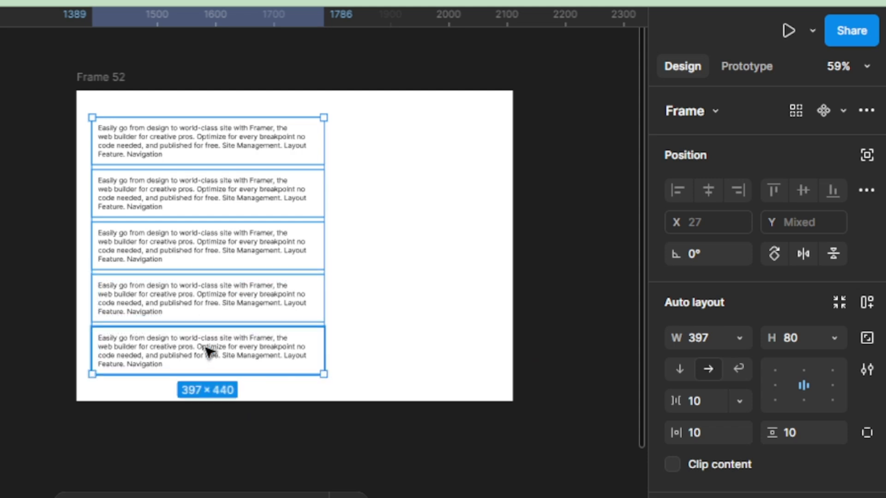
key("shift+a")
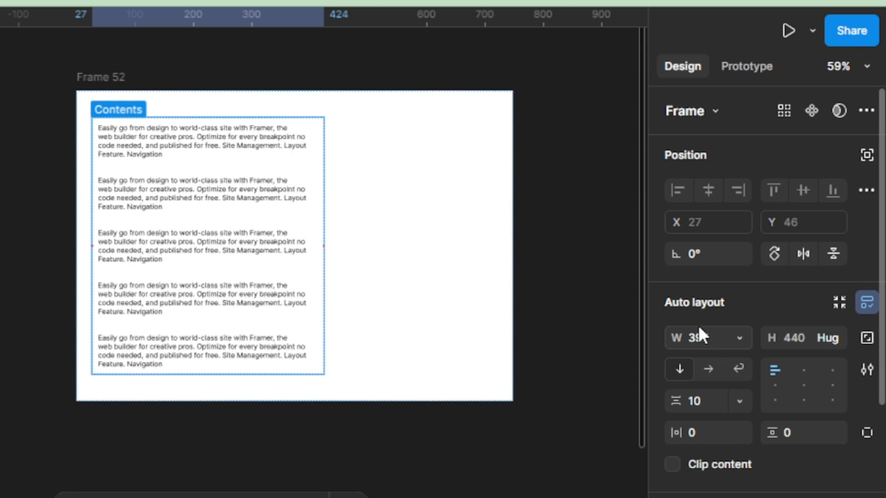
left_click(740, 339)
left_click(742, 363)
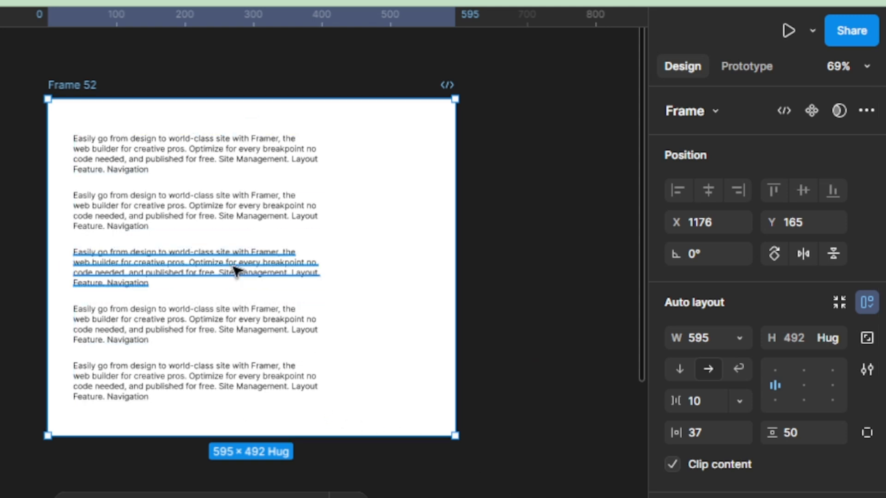
Set the width of the nested frame holding the five paragraphs in Frame 52 to fill container.
scroll(239, 271, "up", 1)
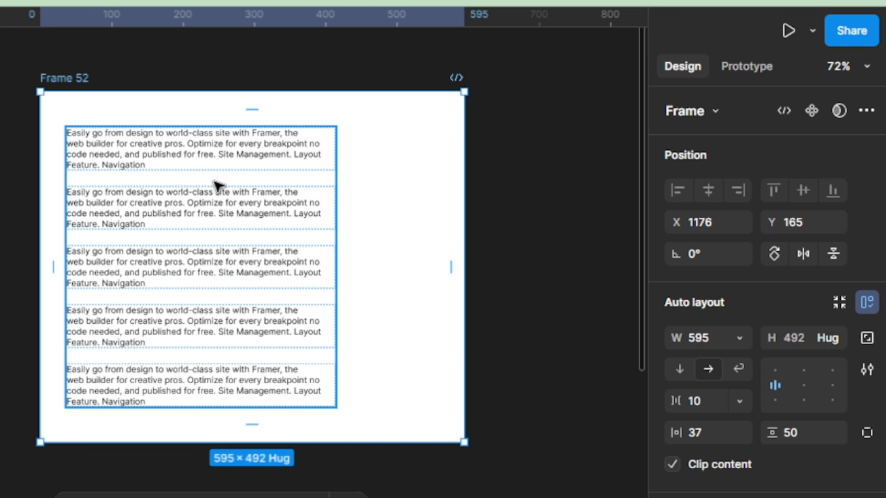
left_click(198, 176)
left_click(79, 92)
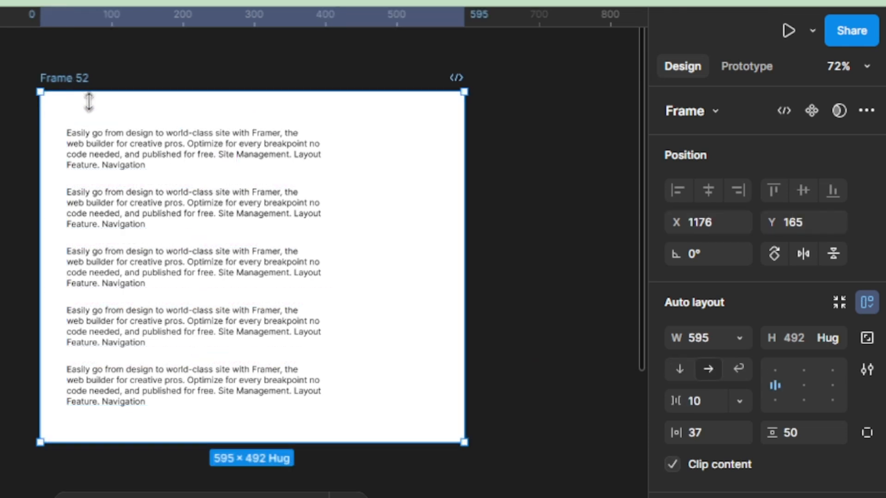
left_click(139, 216)
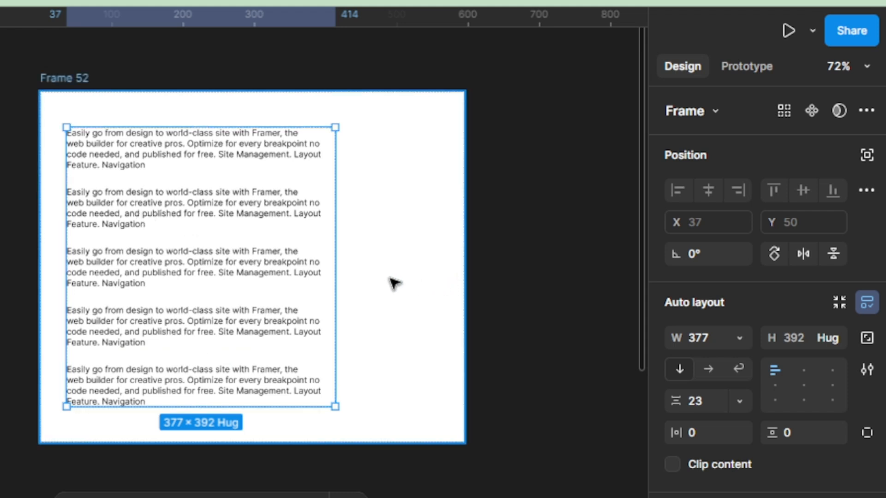
left_click(738, 341)
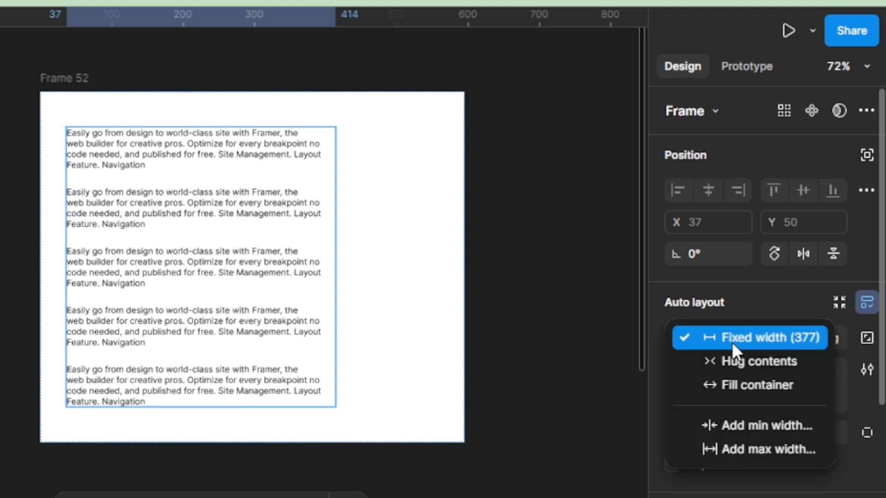
left_click(733, 386)
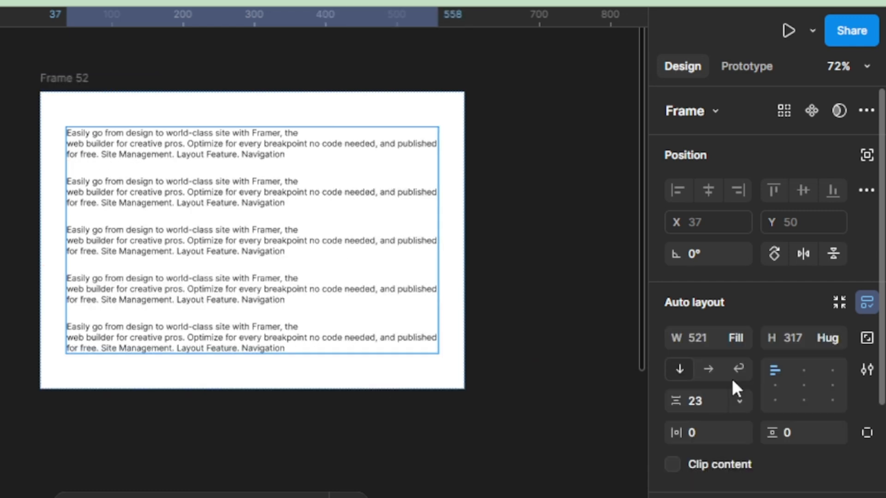
Narrow Frame 52 by its right edge to test the text reflow, and widen it to 617.
left_click(77, 86)
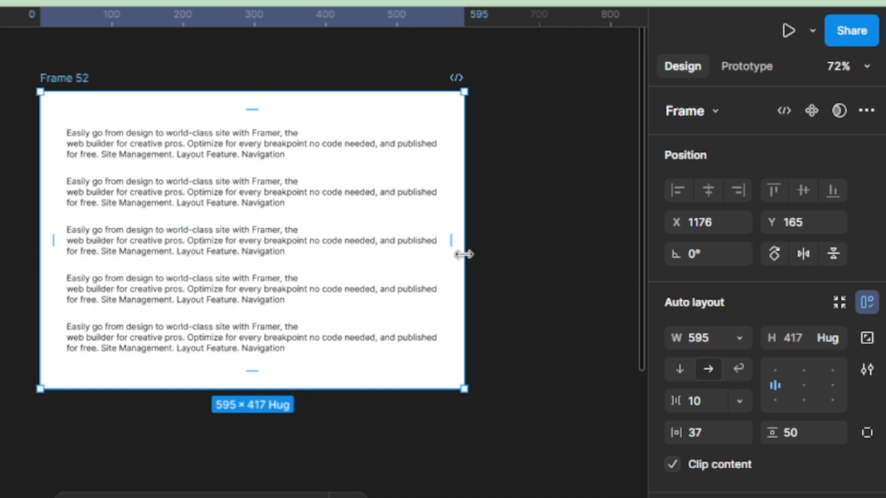
left_click_drag(470, 249, 261, 269)
left_click_drag(362, 258, 480, 246)
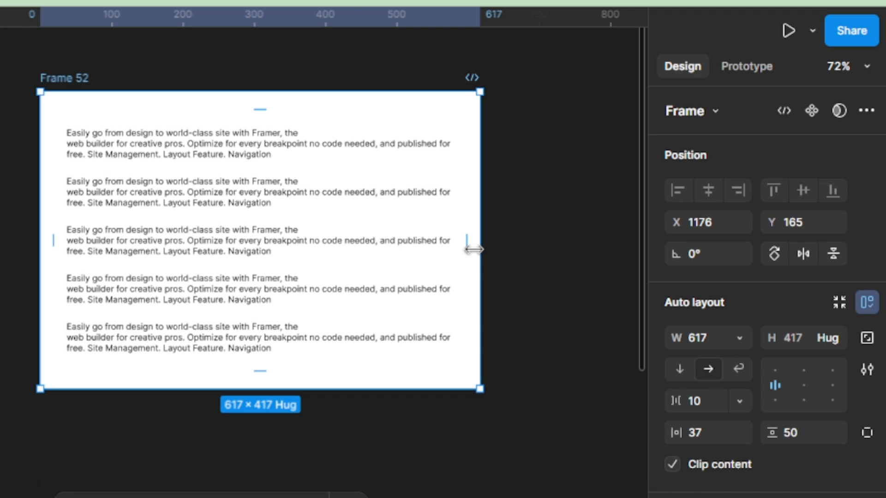
Apply vertical auto layout to Frame 46, which holds the purple rectangle and the paragraph.
left_click_drag(187, 195, 479, 198)
scroll(189, 243, "down", 1)
left_click_drag(213, 247, 320, 247)
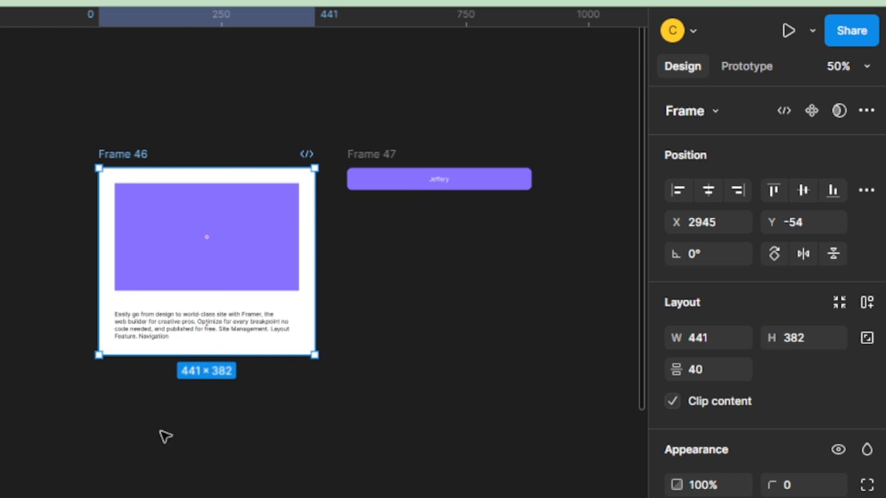
left_click(161, 339)
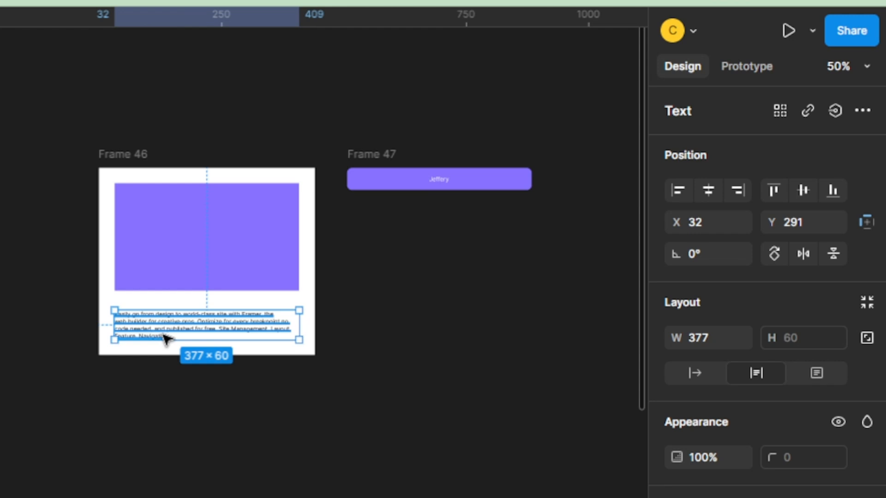
left_click(127, 155)
left_click(152, 219)
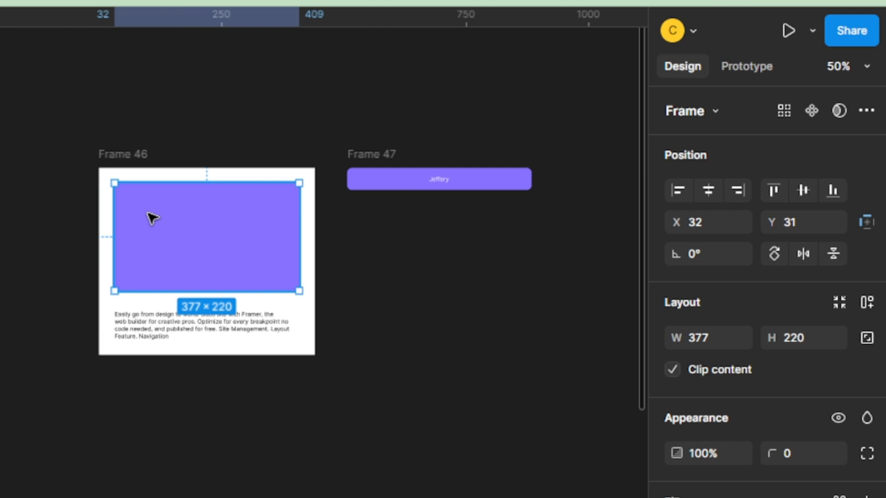
left_click(134, 158)
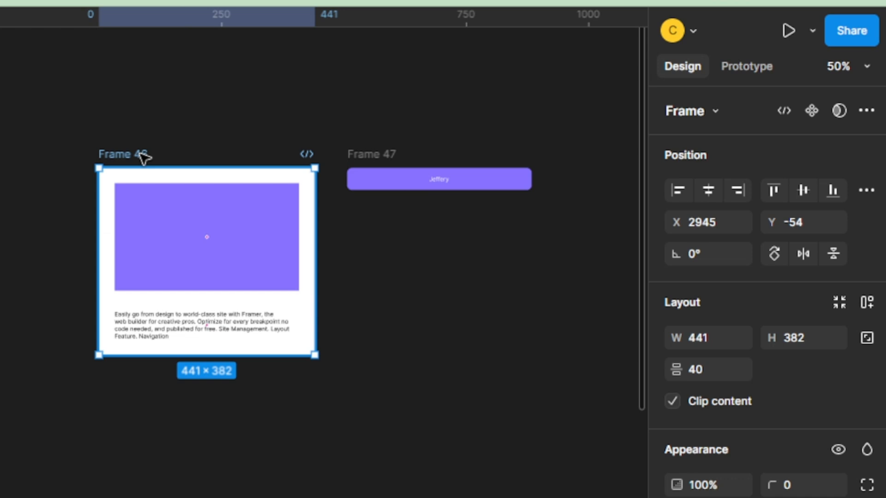
key("shift+a")
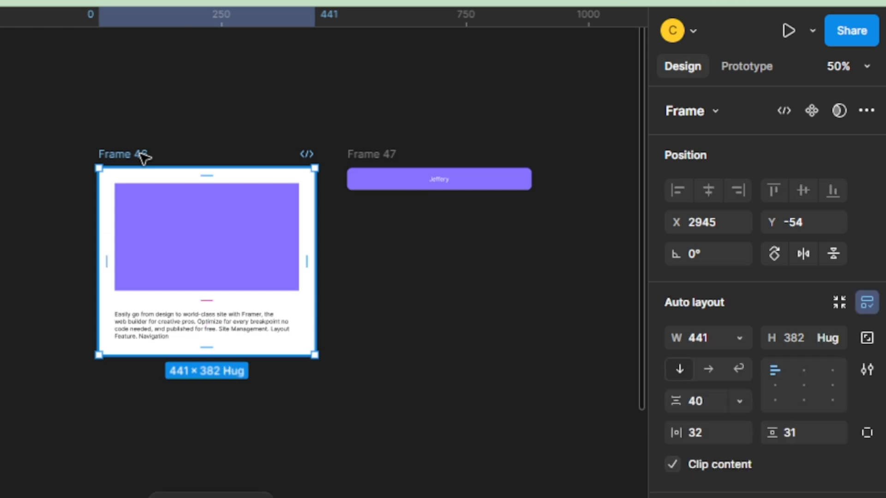
Add auto layout to the purple rectangle frame inside Frame 46, keeping its width at fill container.
left_click(159, 228)
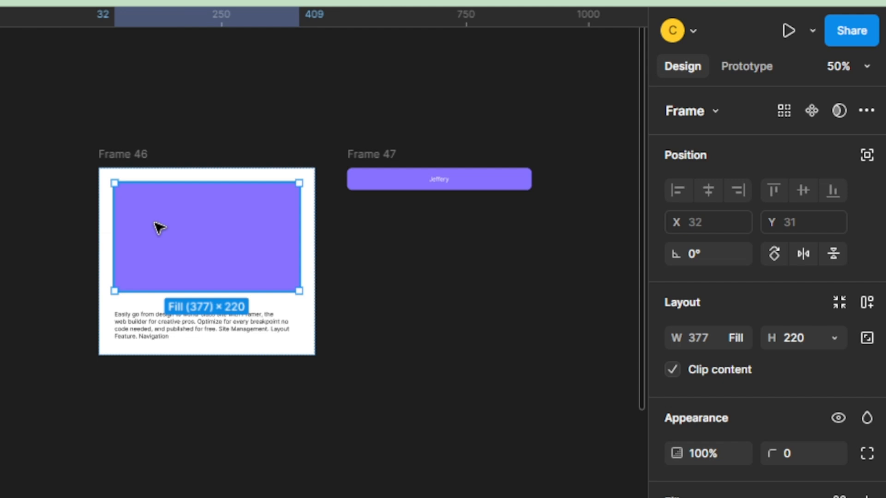
key("shift+a")
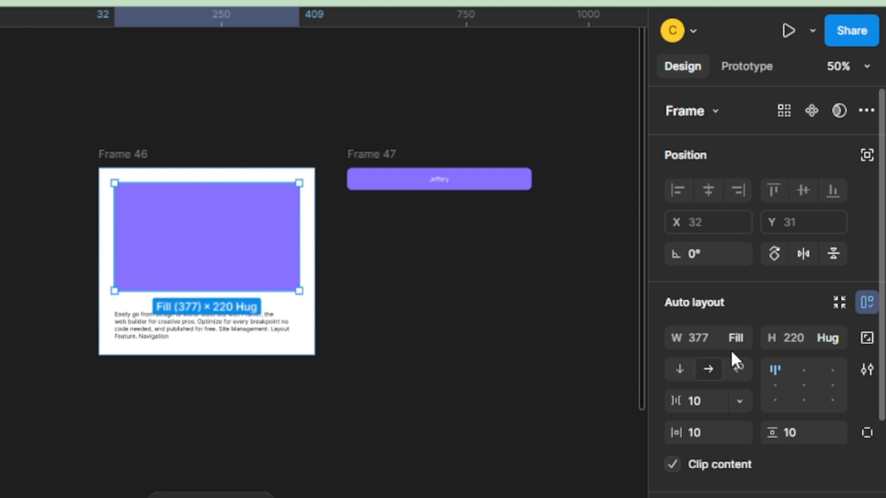
left_click(740, 338)
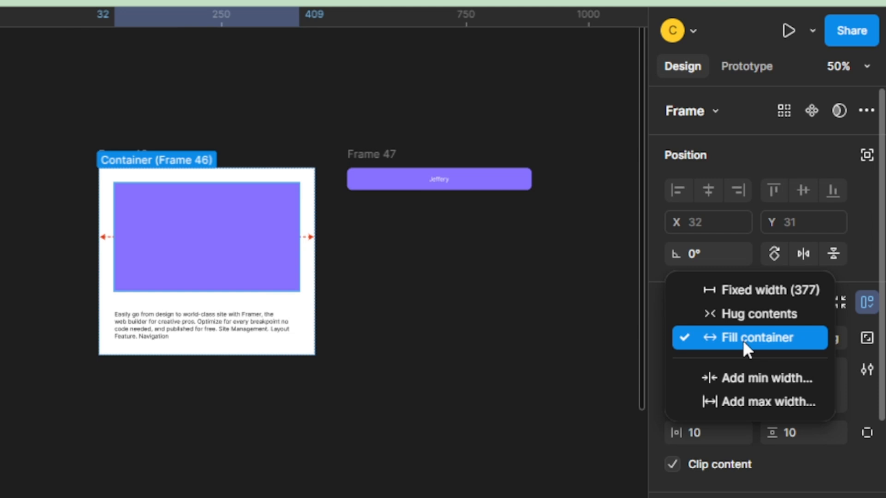
left_click(742, 338)
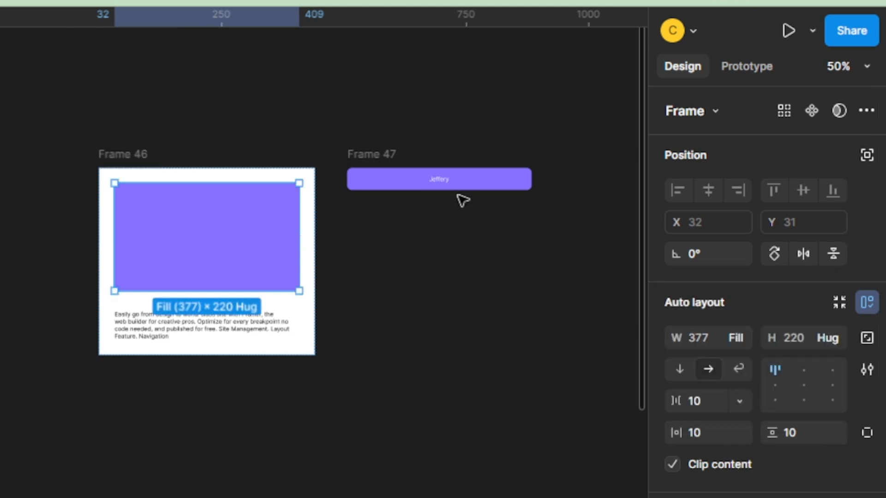
Move the Frame 47 button into Frame 46 below the paragraph and set its width to fill container.
left_click(399, 156)
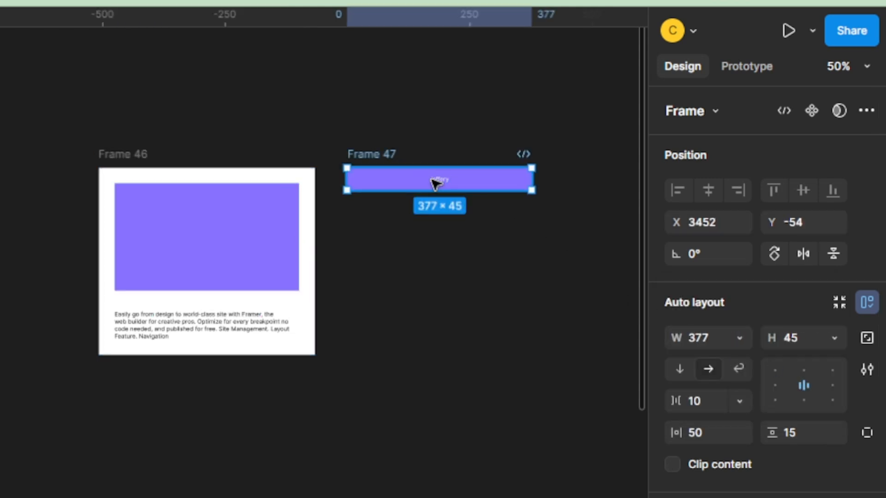
left_click_drag(439, 186, 218, 352)
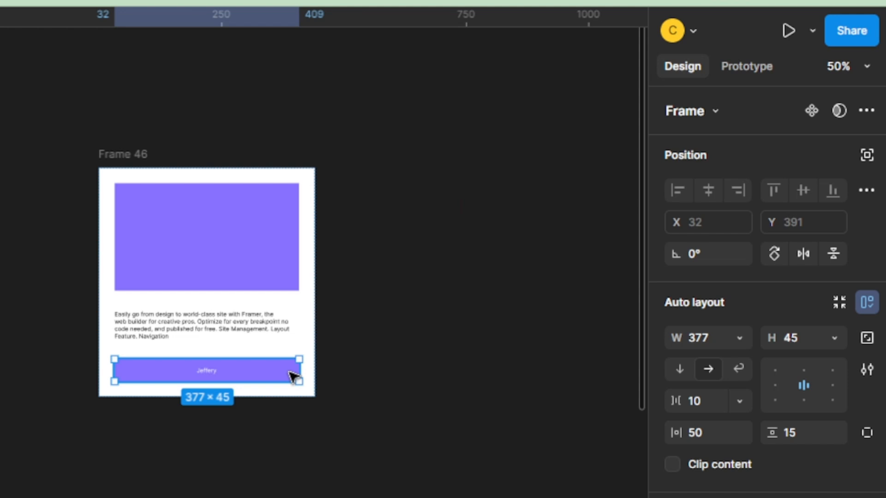
left_click(739, 339)
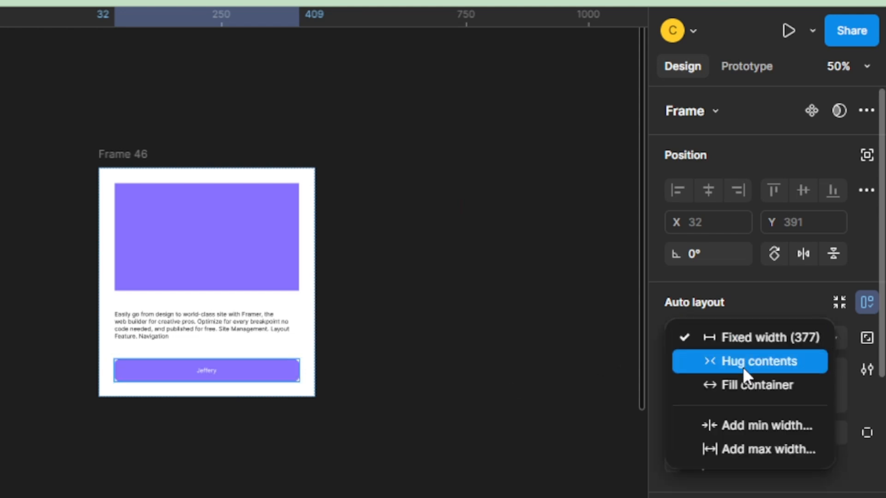
left_click(746, 385)
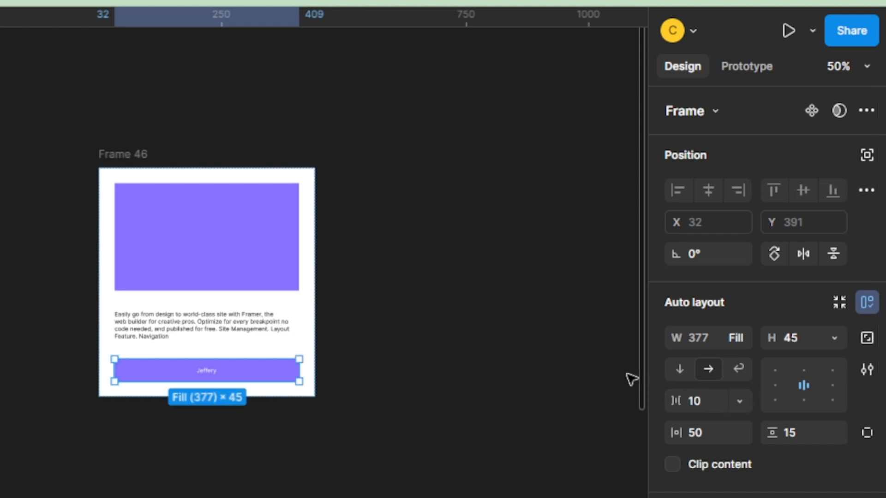
Try widening Frame 46 by its right edge to 496 to test the fill resizing, and undo each resize.
left_click(128, 167)
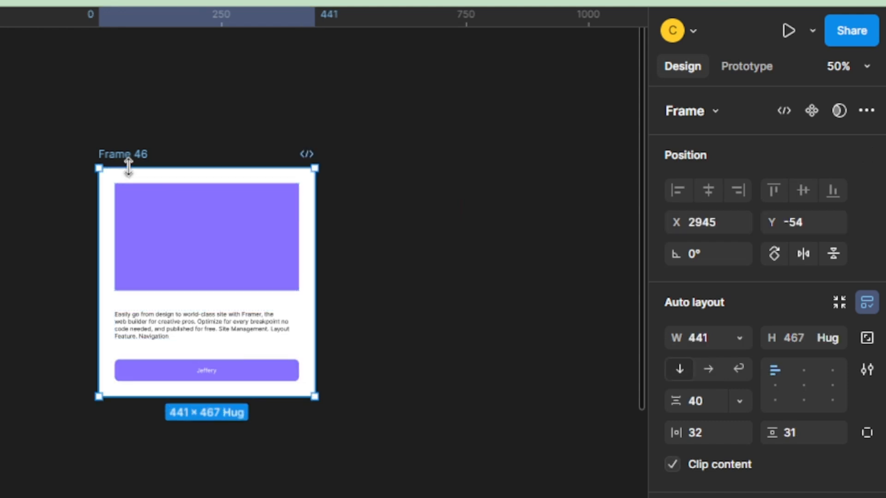
left_click_drag(315, 291, 340, 303)
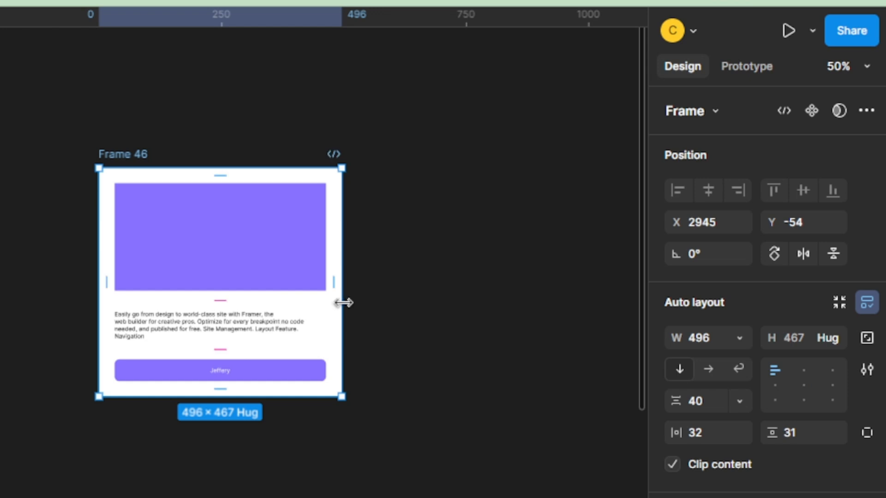
key("ctrl+z")
left_click_drag(321, 277, 337, 292)
key("ctrl+z")
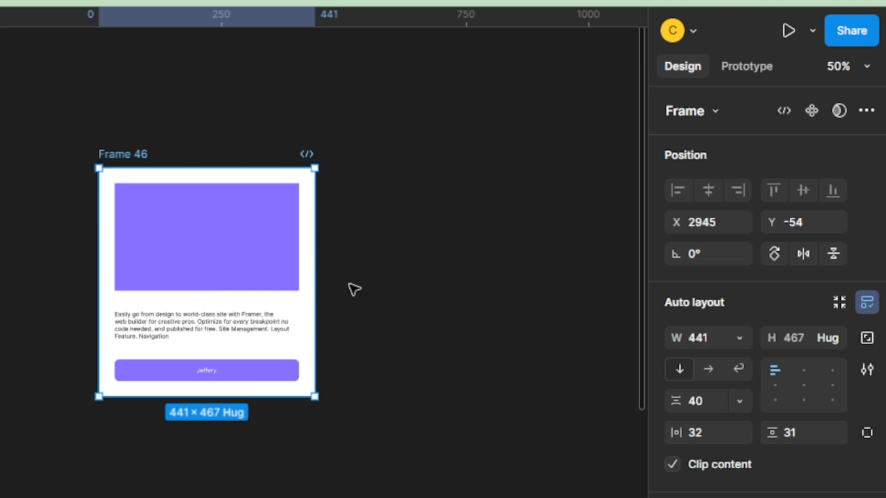